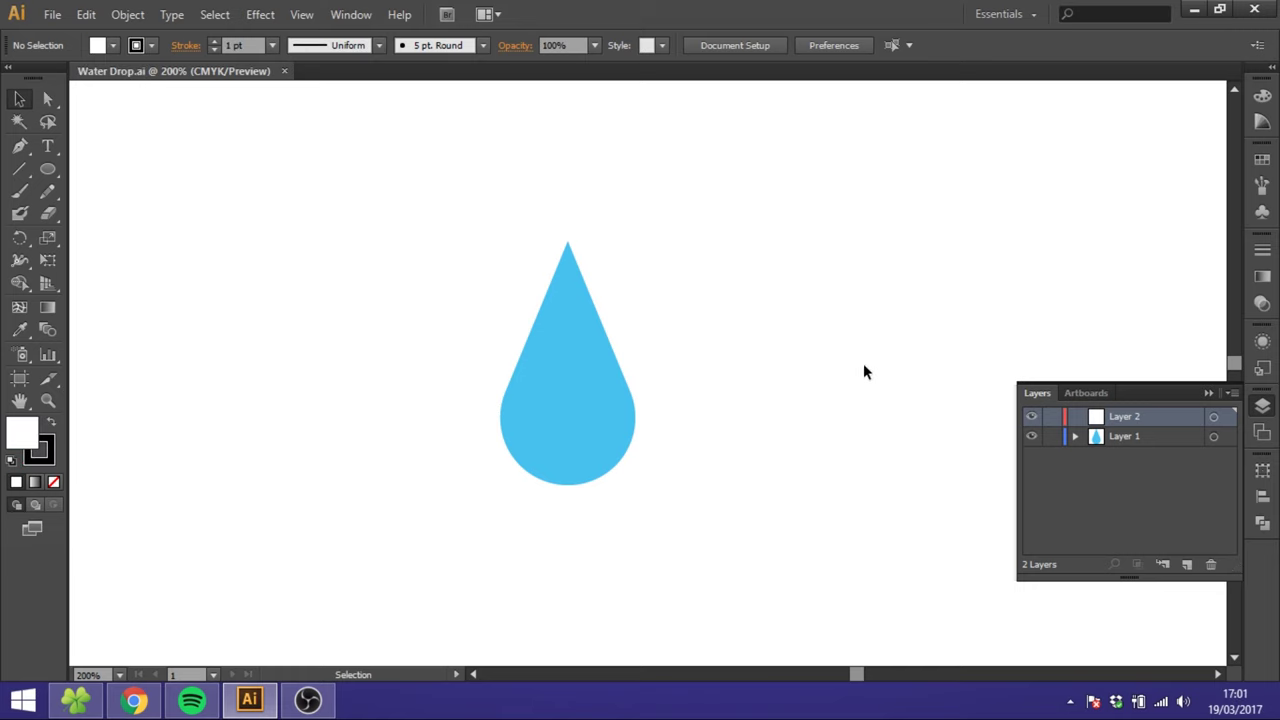
Hide Layer 1 so the finished water drop disappears from the artboard
left_click(1031, 436)
left_click(302, 14)
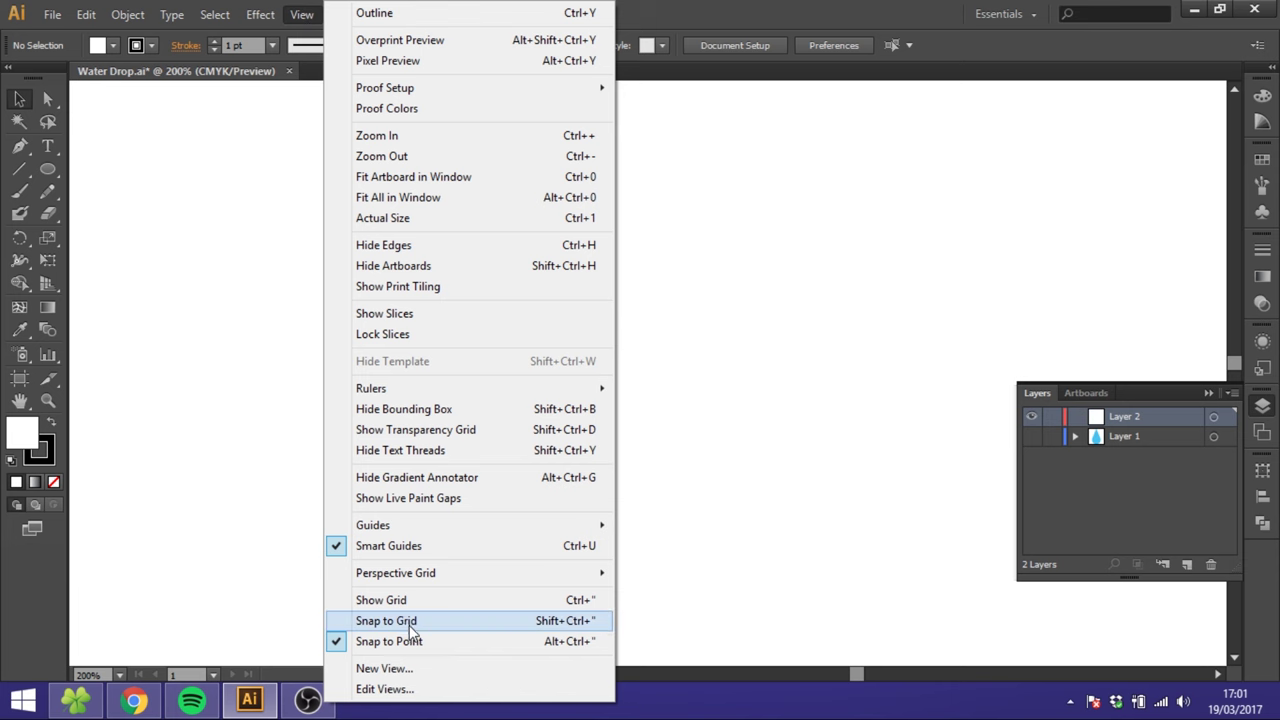
Turn on Show Grid and Snap to Grid from the View menu
left_click(402, 600)
left_click(302, 14)
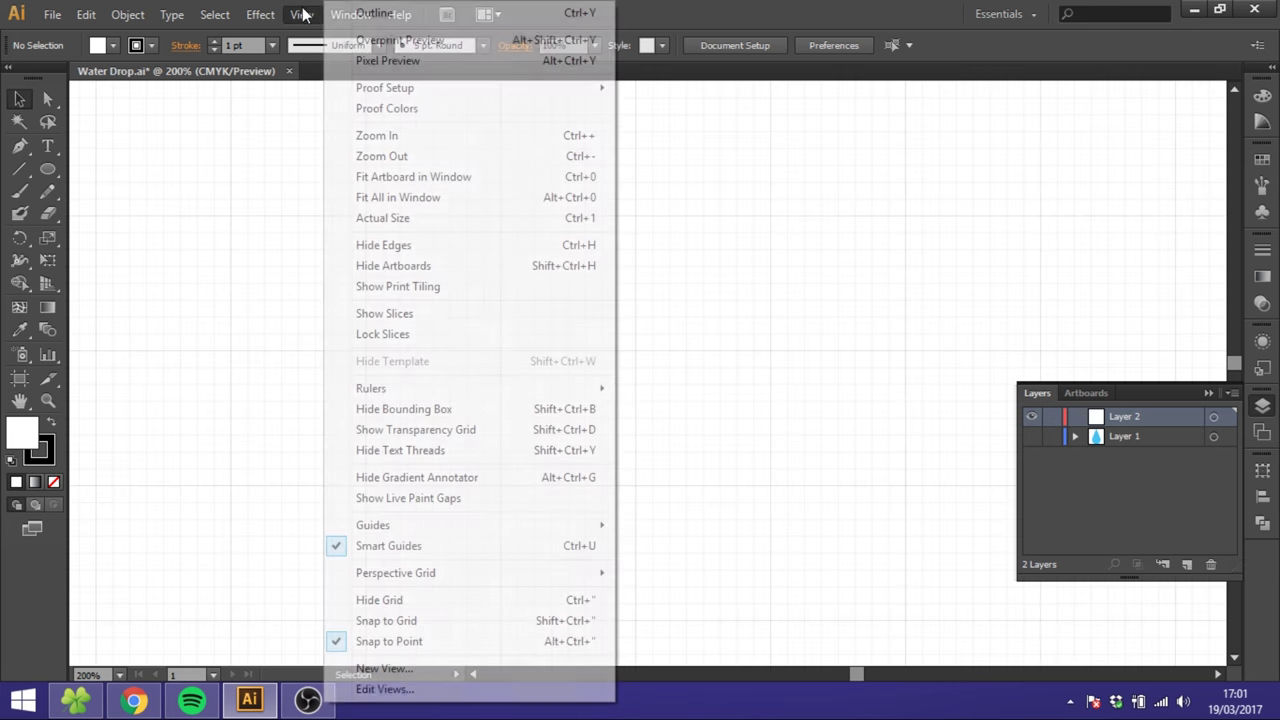
left_click(394, 620)
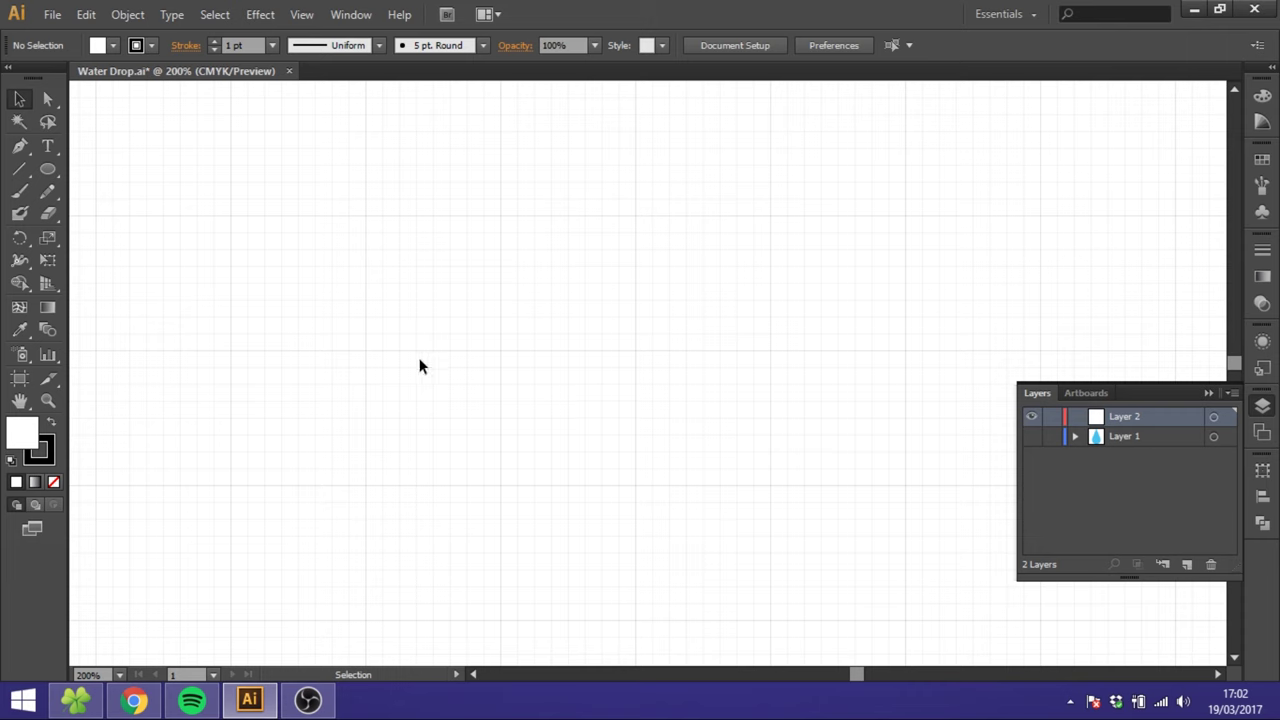
left_click(54, 174)
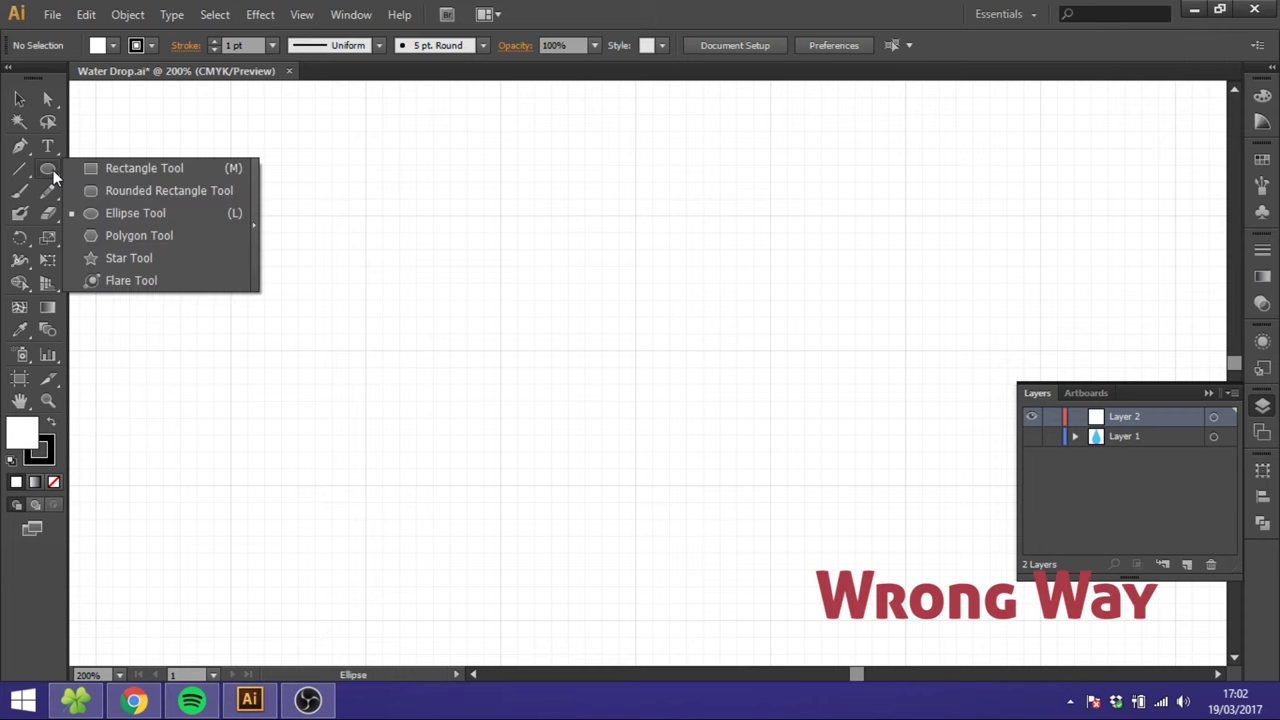
Draw a circle with the Ellipse tool and a tangent line, then select everything together
left_click(497, 352)
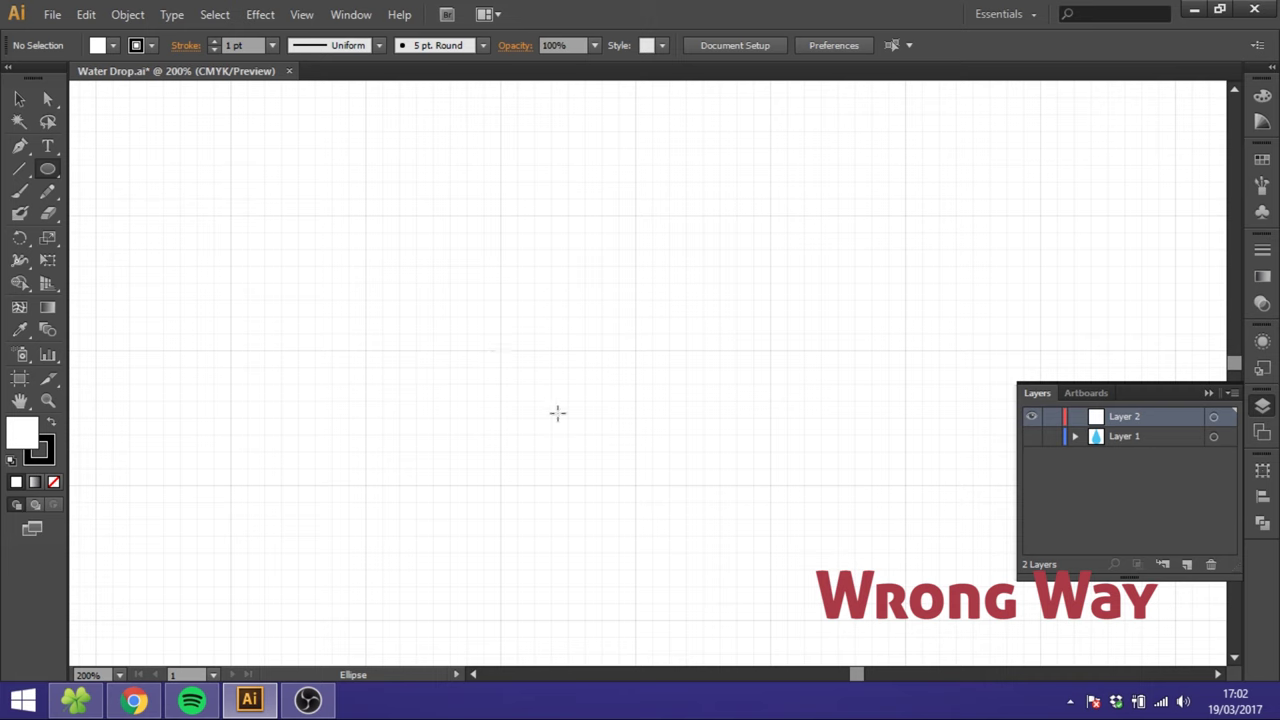
left_click_drag(500, 351, 635, 485)
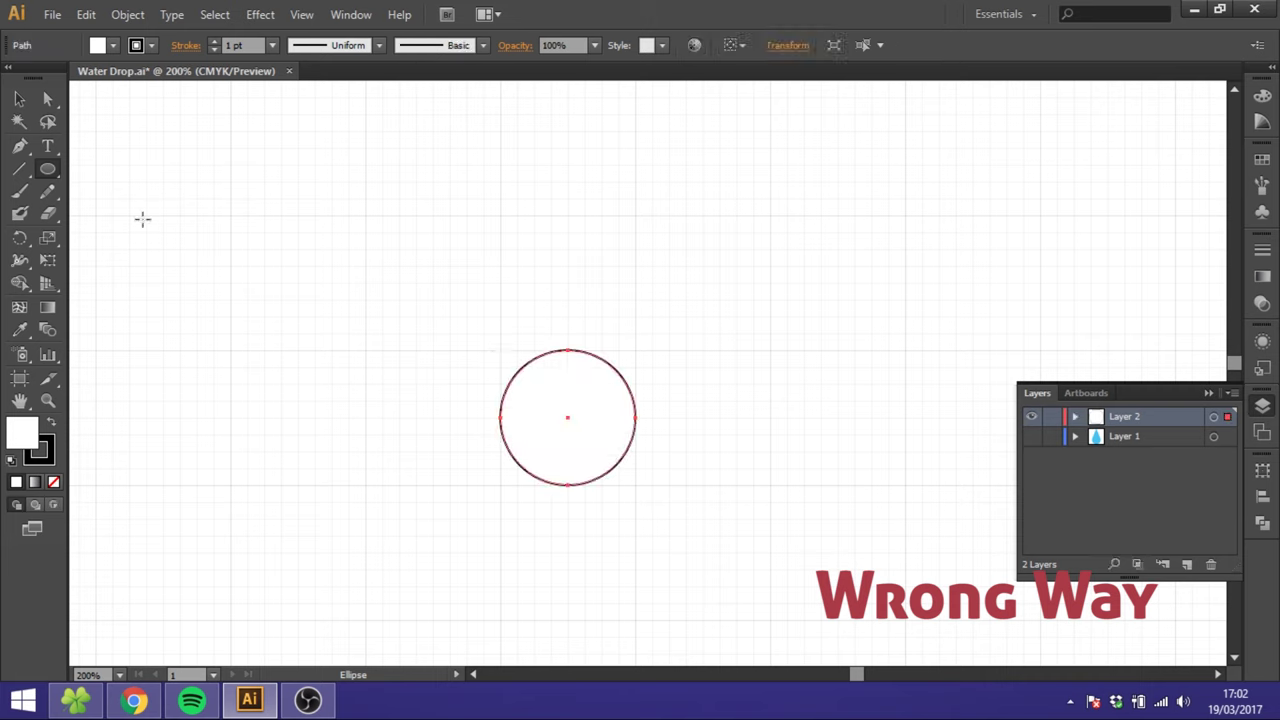
left_click(19, 169)
left_click_drag(500, 416, 634, 416)
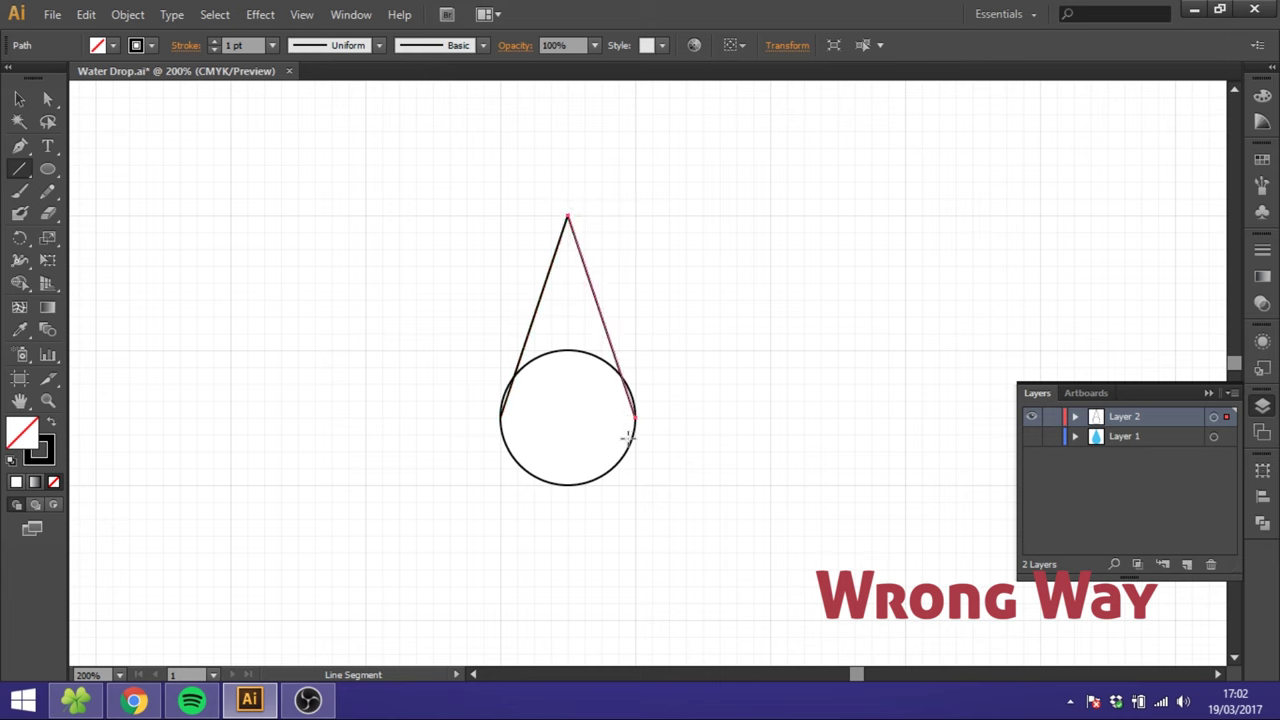
left_click(19, 99)
left_click(384, 349)
left_click_drag(474, 349, 681, 463)
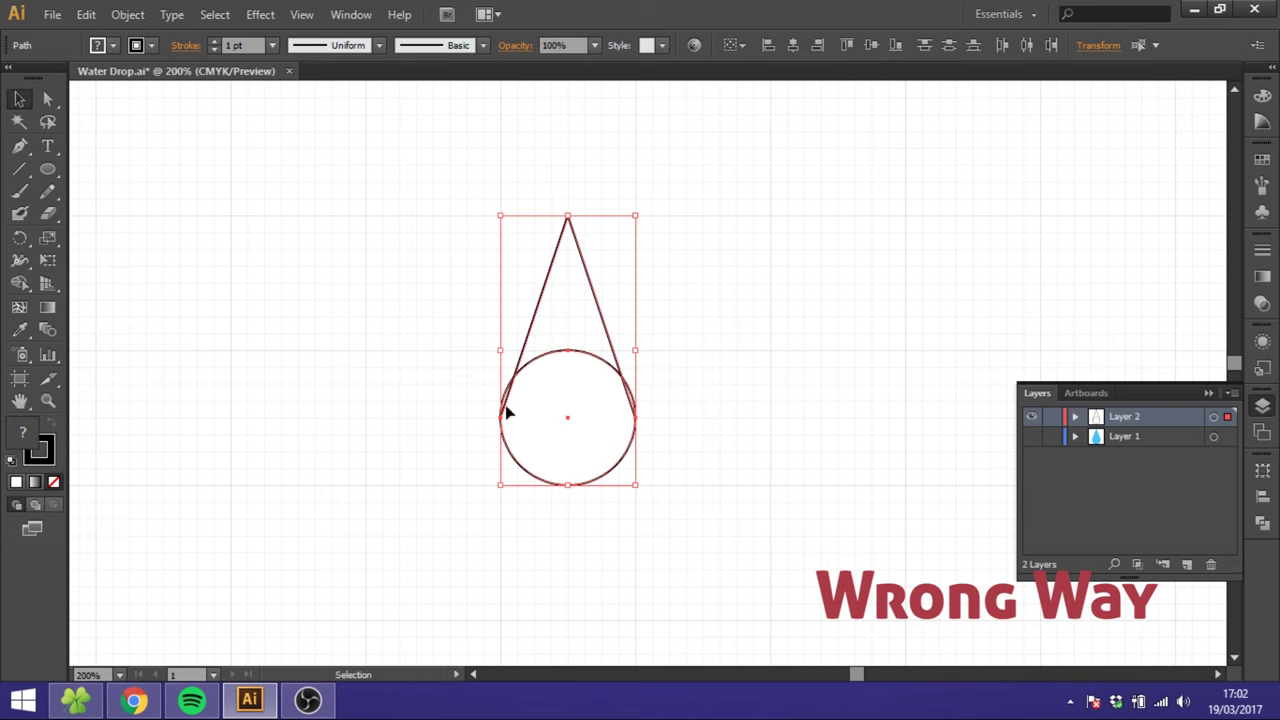
With Shape Builder, merge the circle, triangle and both side slivers into one teardrop
left_click(19, 283)
left_click_drag(577, 383, 577, 319)
left_click_drag(521, 399, 506, 400)
mouse_move(612, 407)
left_mouse_down()
mouse_move(634, 397)
mouse_move(628, 406)
left_mouse_up()
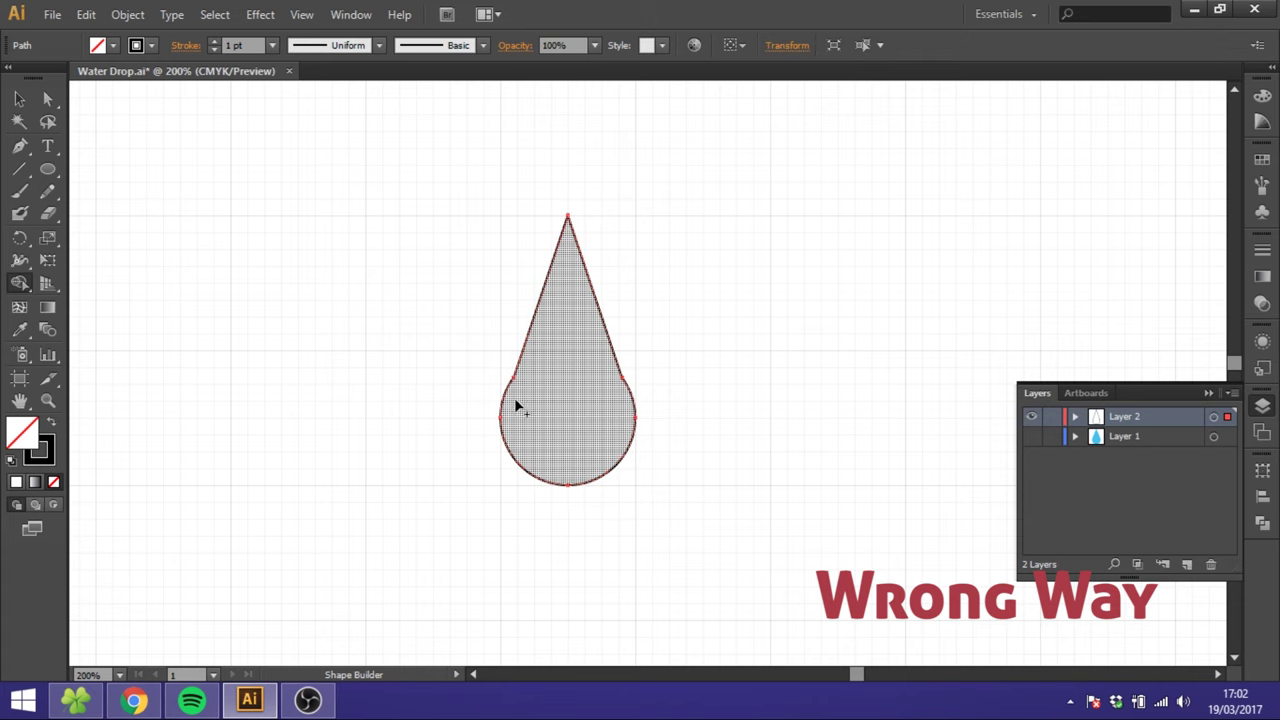
Remove the stroke, fill the teardrop light blue by swapping fill and stroke, then delete it
left_click(44, 452)
left_click(53, 481)
left_click(19, 98)
left_click_drag(359, 277, 700, 468)
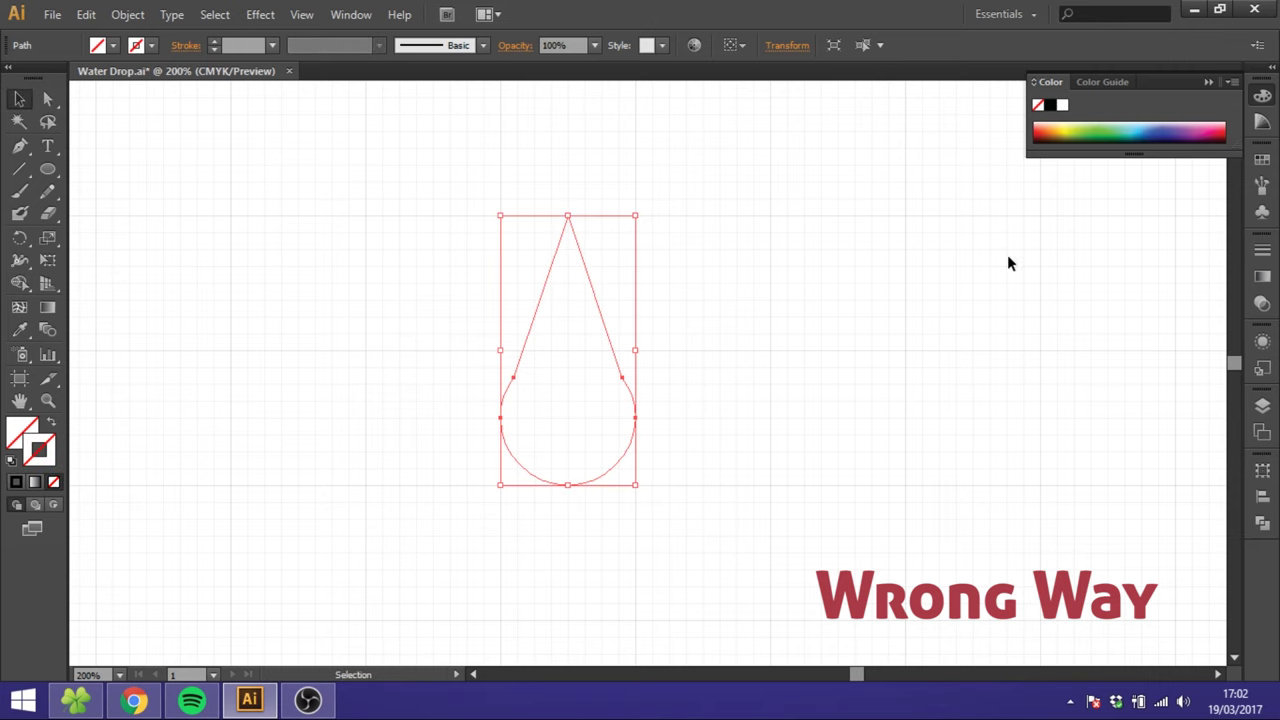
left_click(1141, 129)
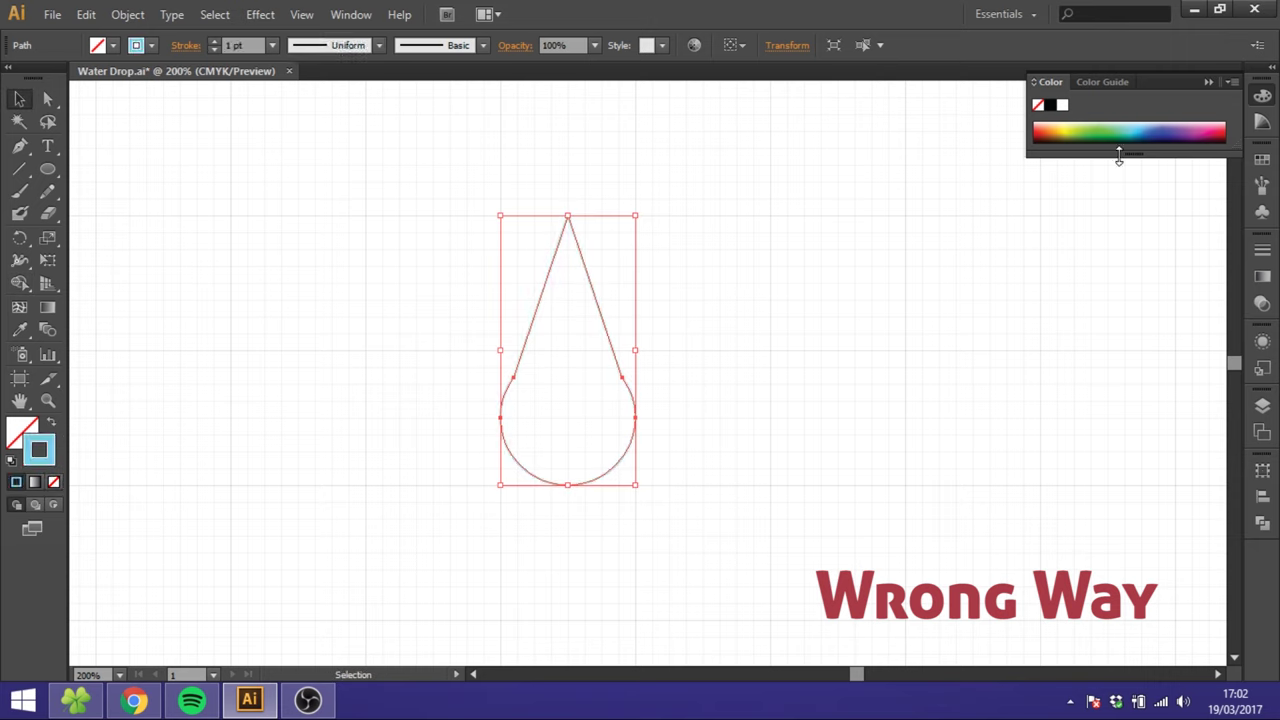
left_click(52, 423)
left_click(799, 347)
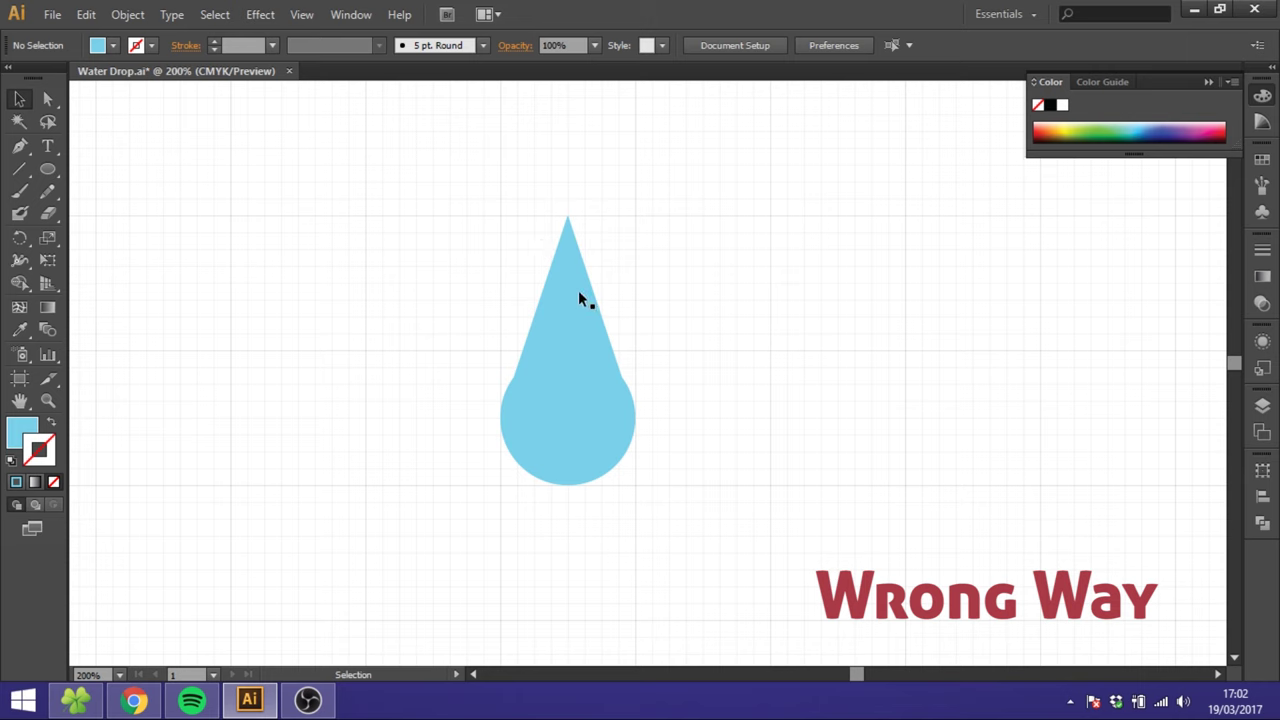
left_click(582, 322)
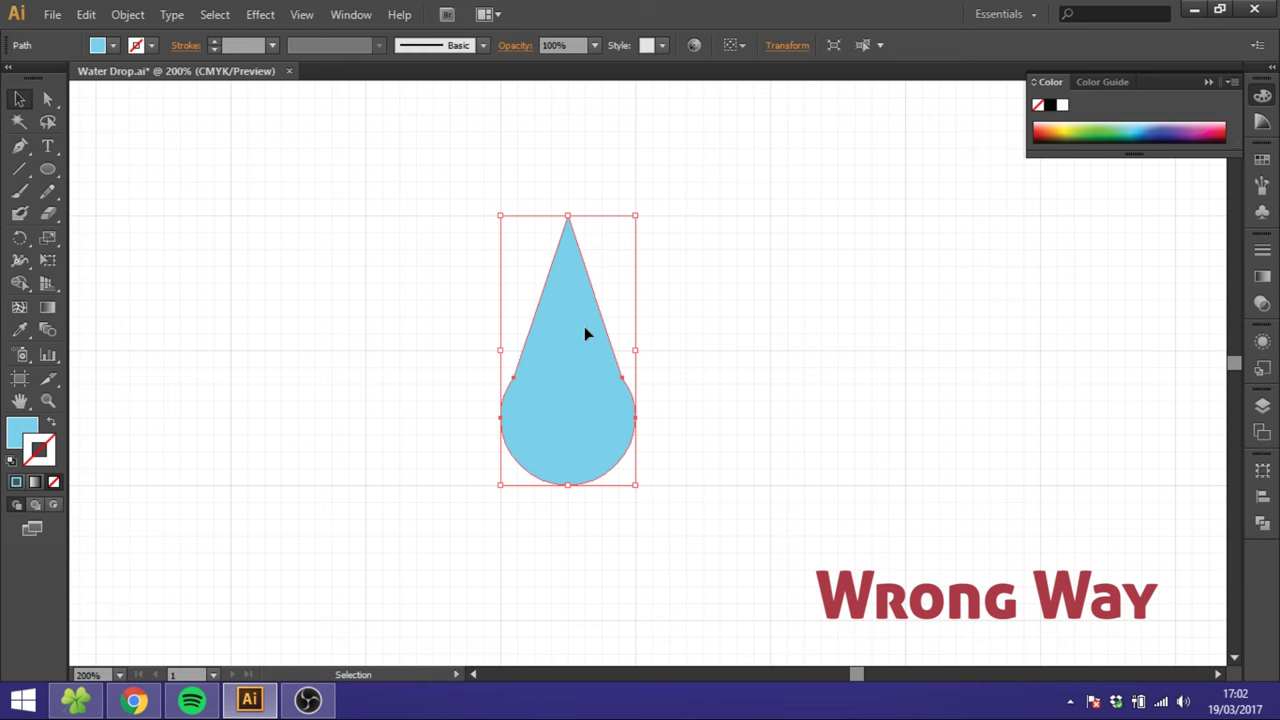
key("Delete")
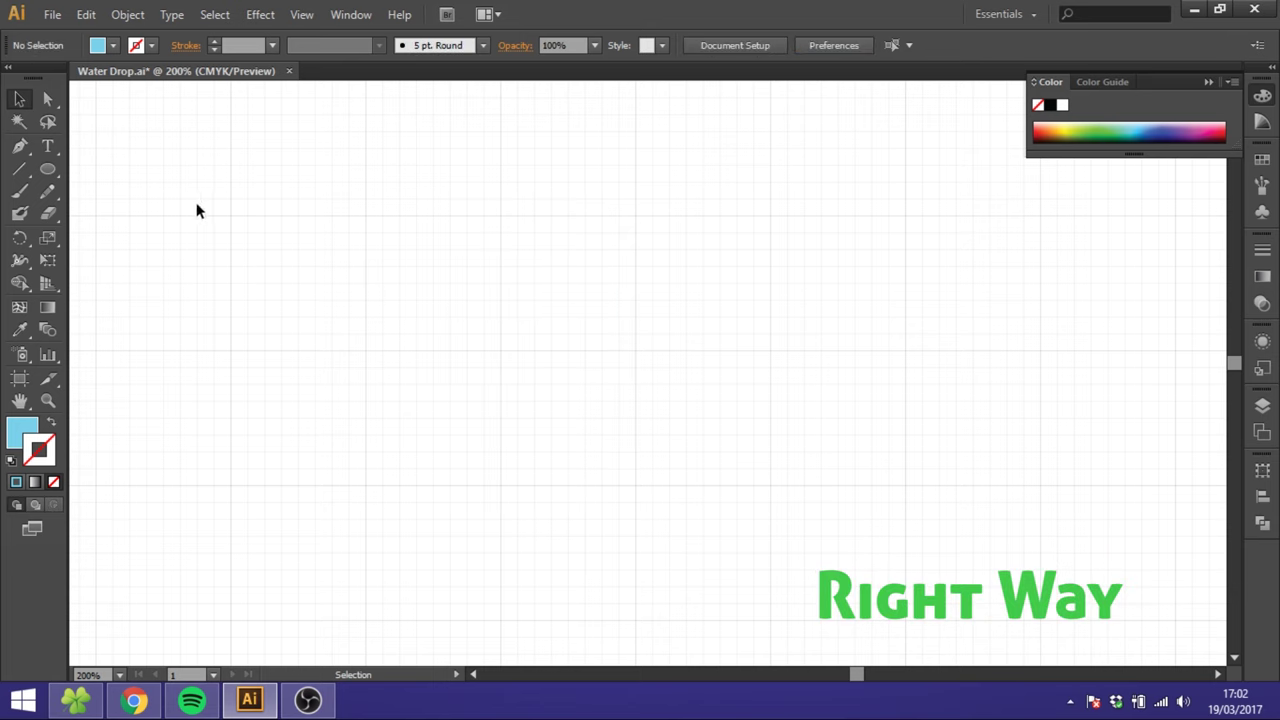
Draw a new circle near the top centre with a light-blue outline
left_click(47, 170)
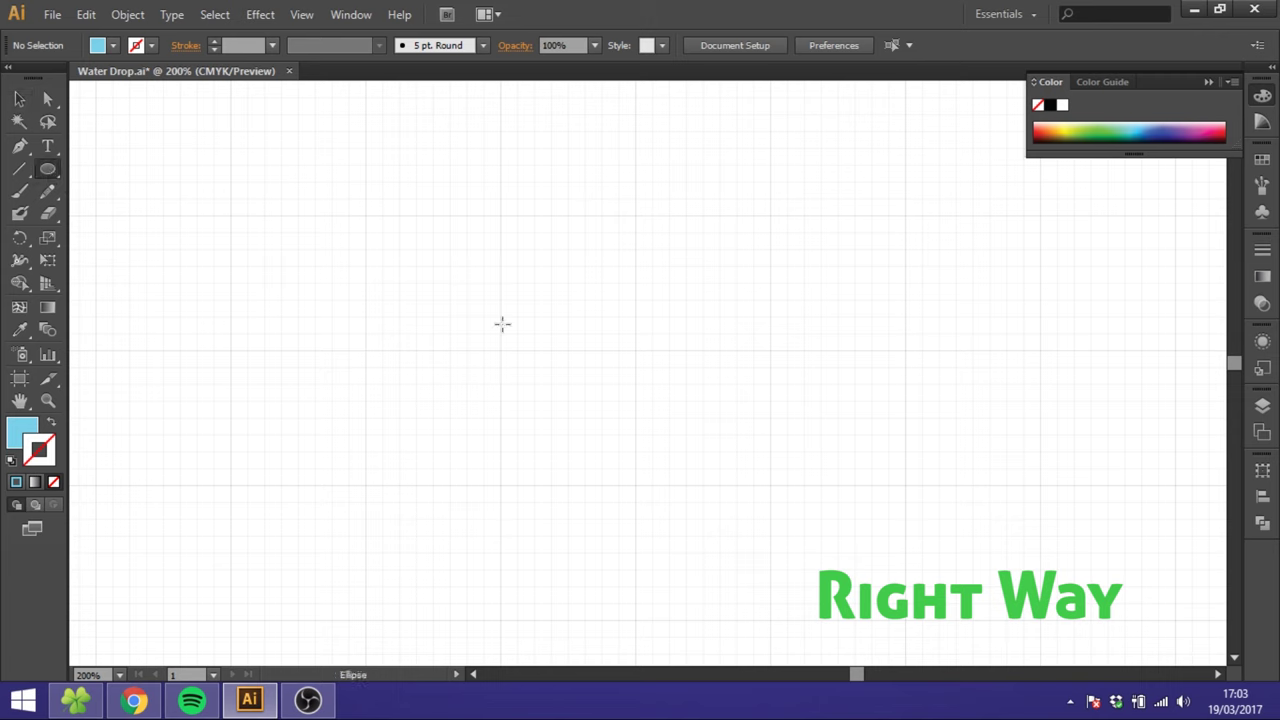
left_click_drag(504, 217, 636, 350)
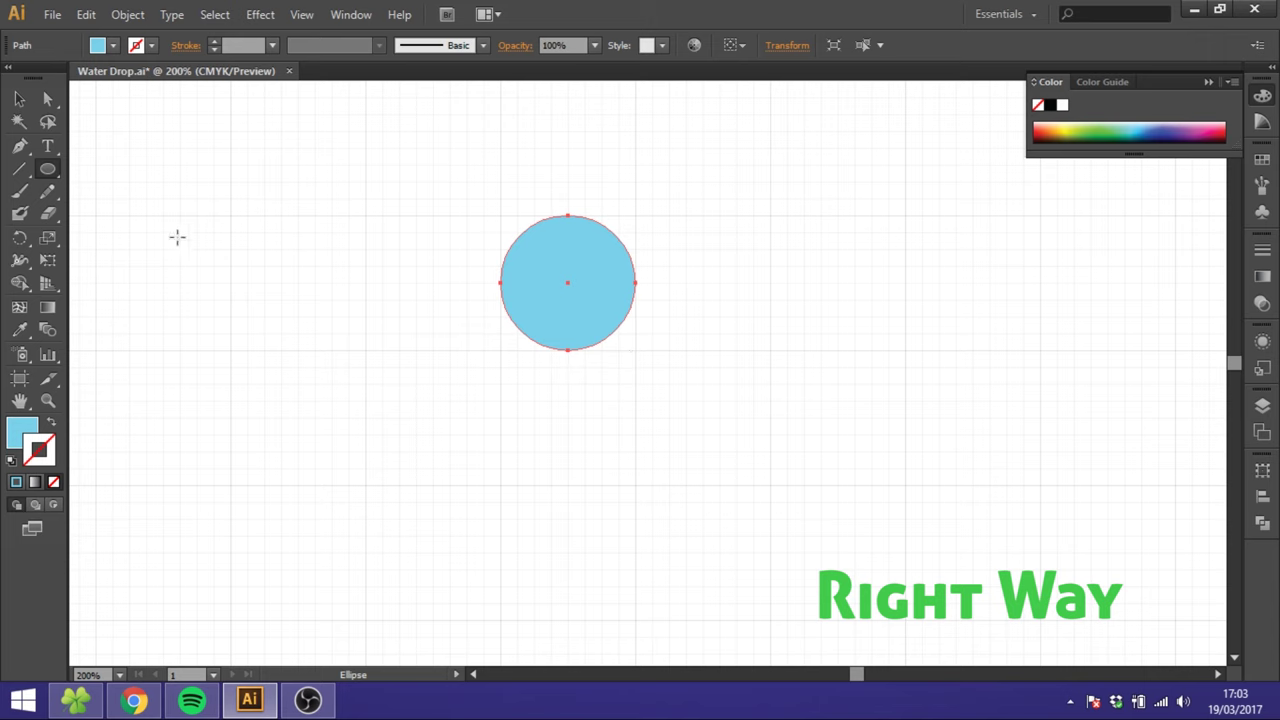
left_click(50, 423)
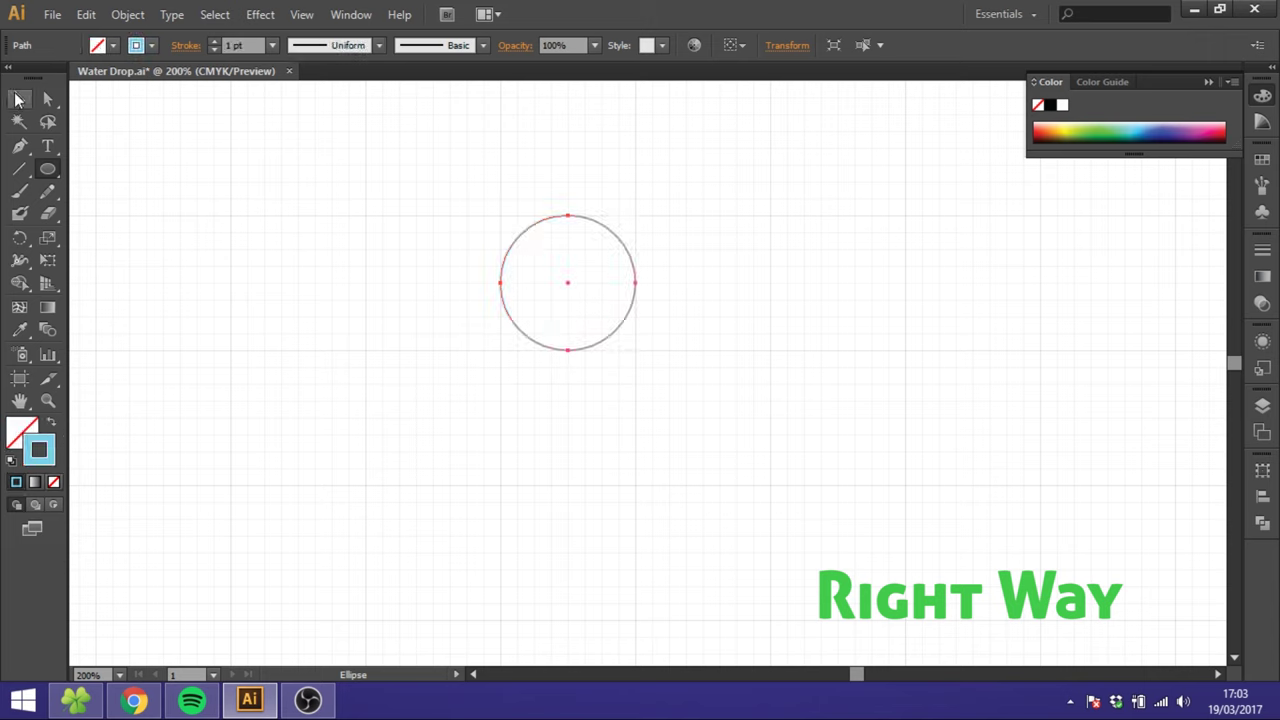
Draw a straight vertical line rising from the circle's left anchor point
left_click(19, 169)
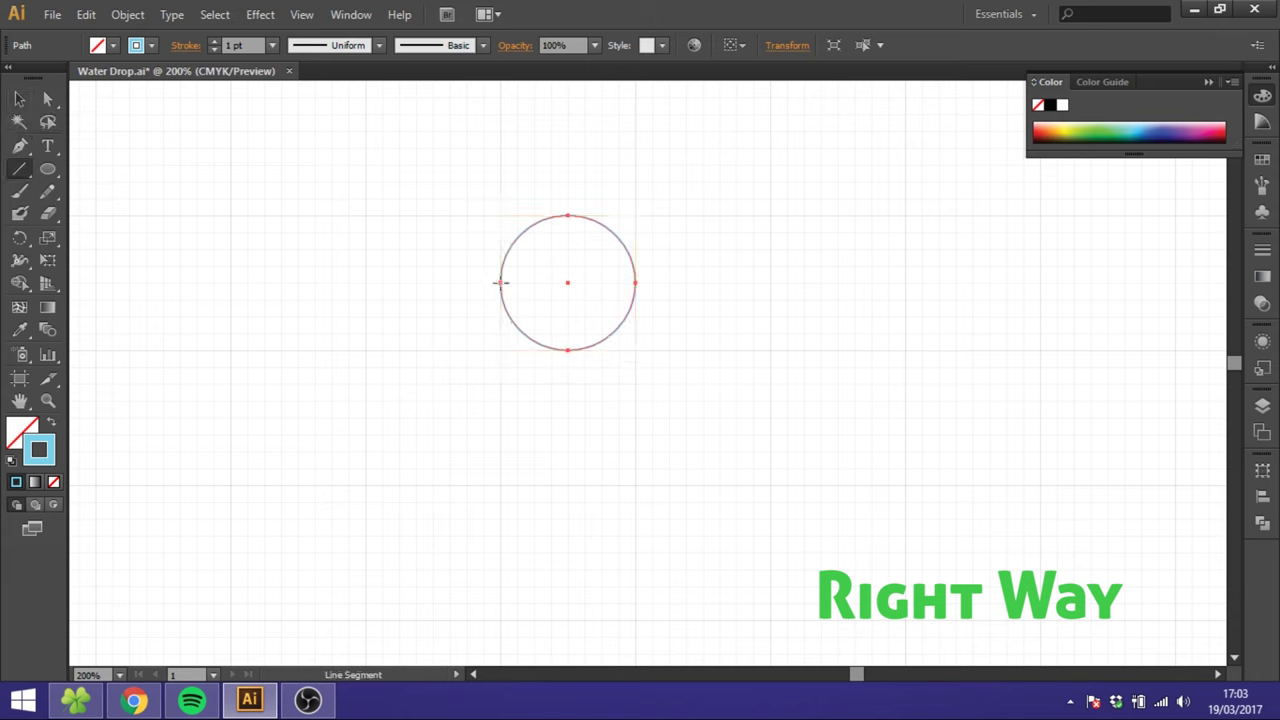
mouse_move(501, 282)
left_mouse_down()
mouse_move(500, 94)
mouse_move(507, 312)
mouse_move(500, 287)
left_mouse_up()
scroll(610, 385, "down", 2)
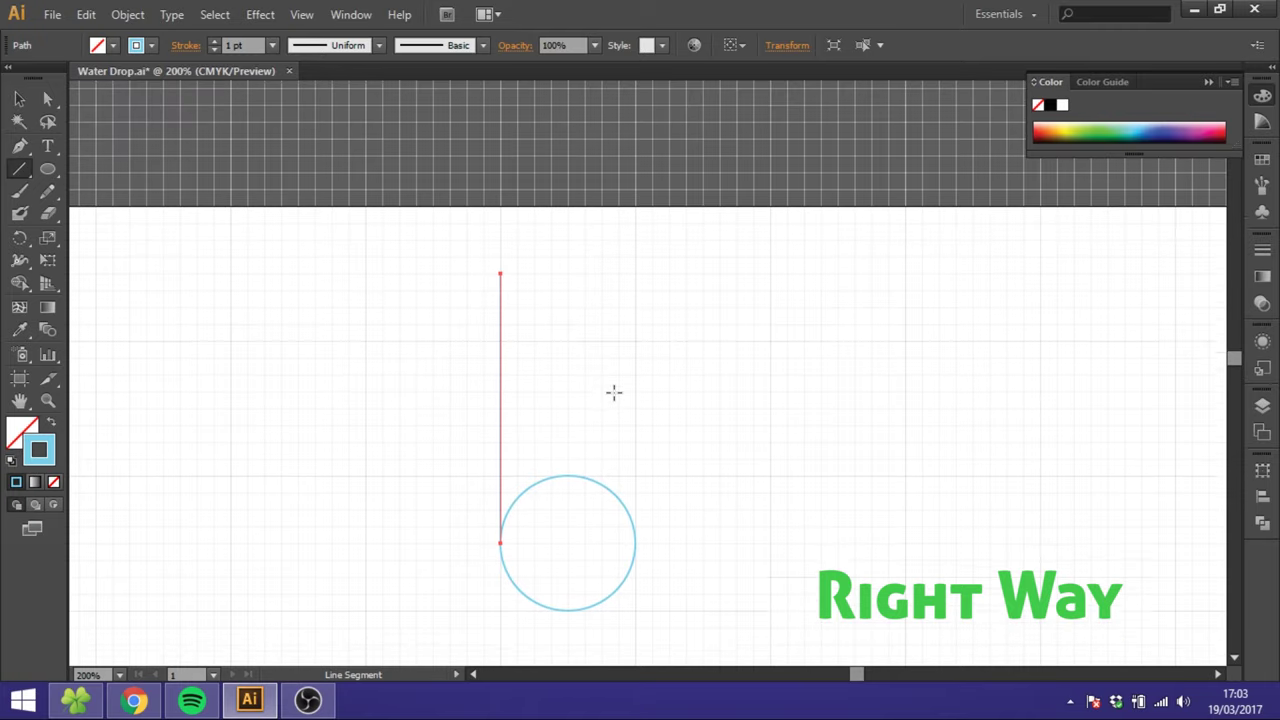
scroll(592, 342, "down", 1)
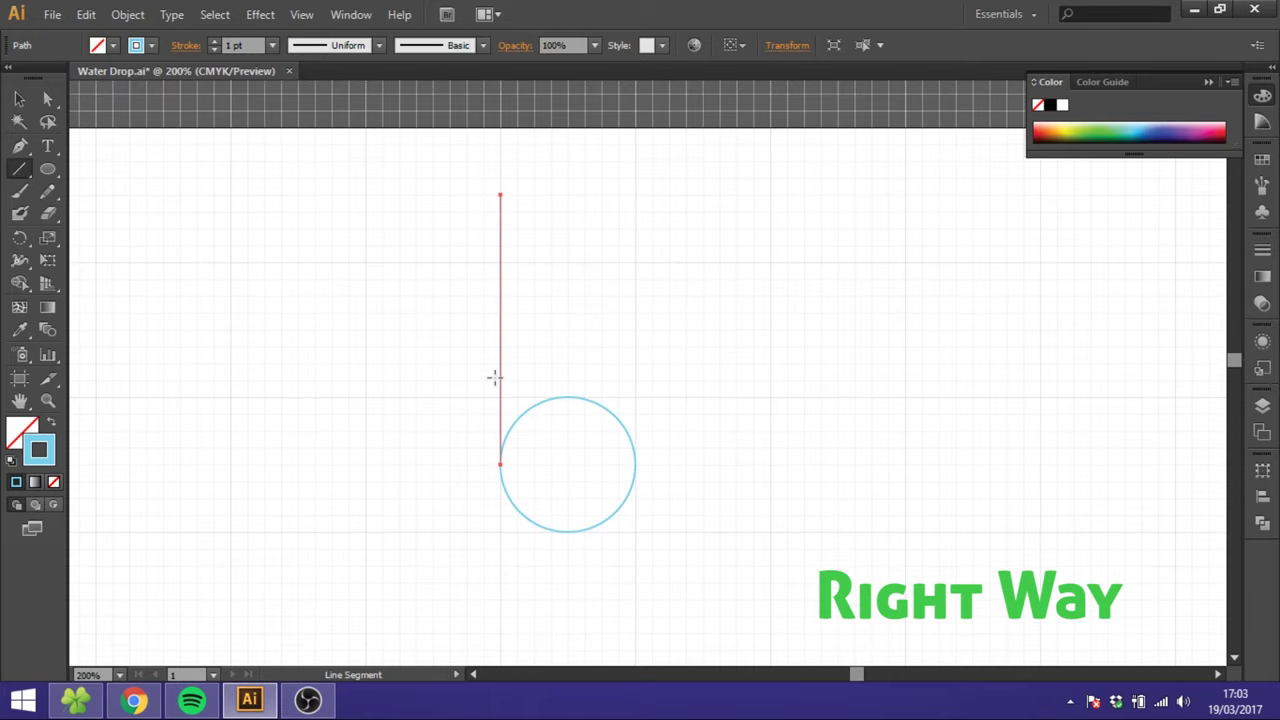
Rotate the line and circle 45° and move them up and right
left_click(19, 98)
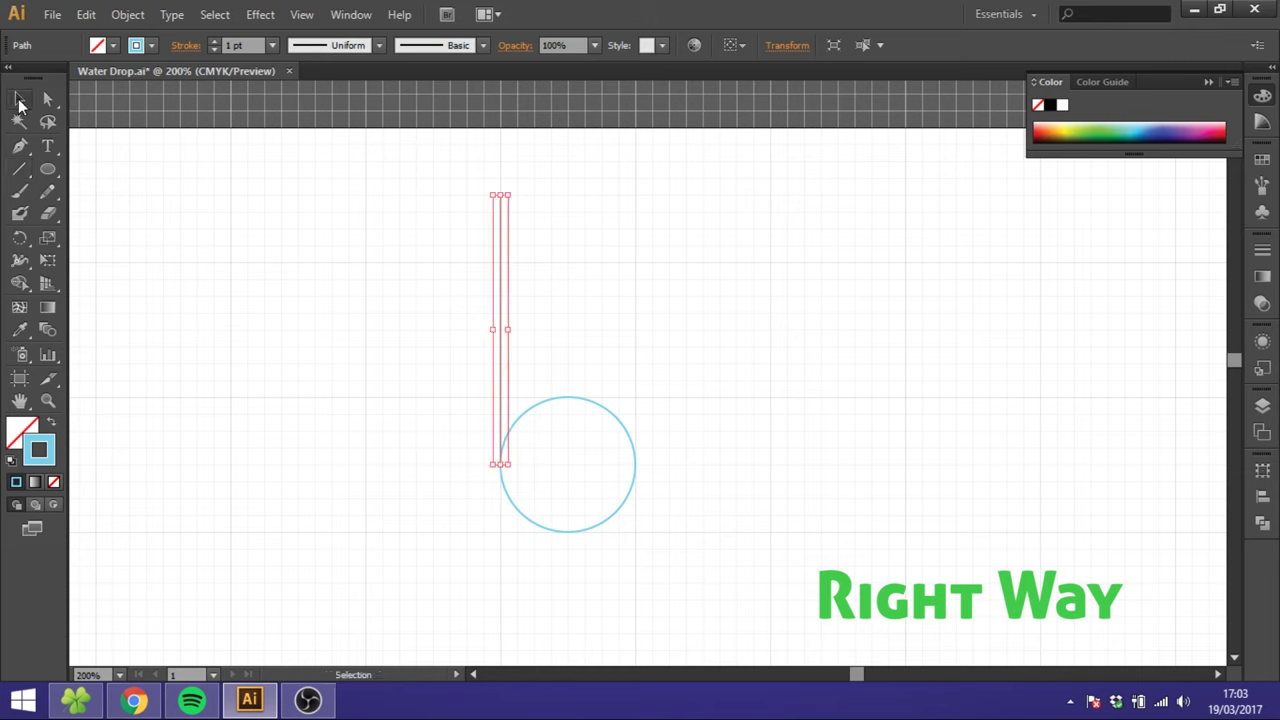
left_click_drag(441, 312, 685, 527)
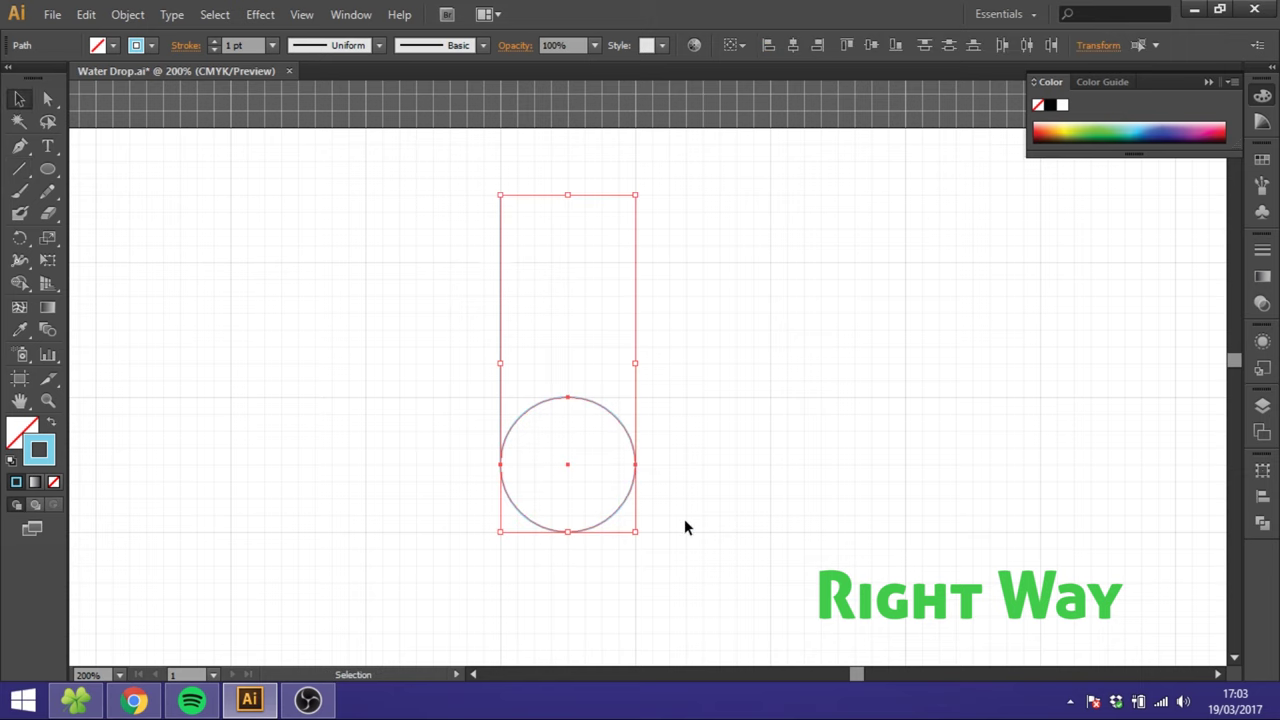
key("ctrl+shift+b")
left_click_drag(644, 540, 510, 563)
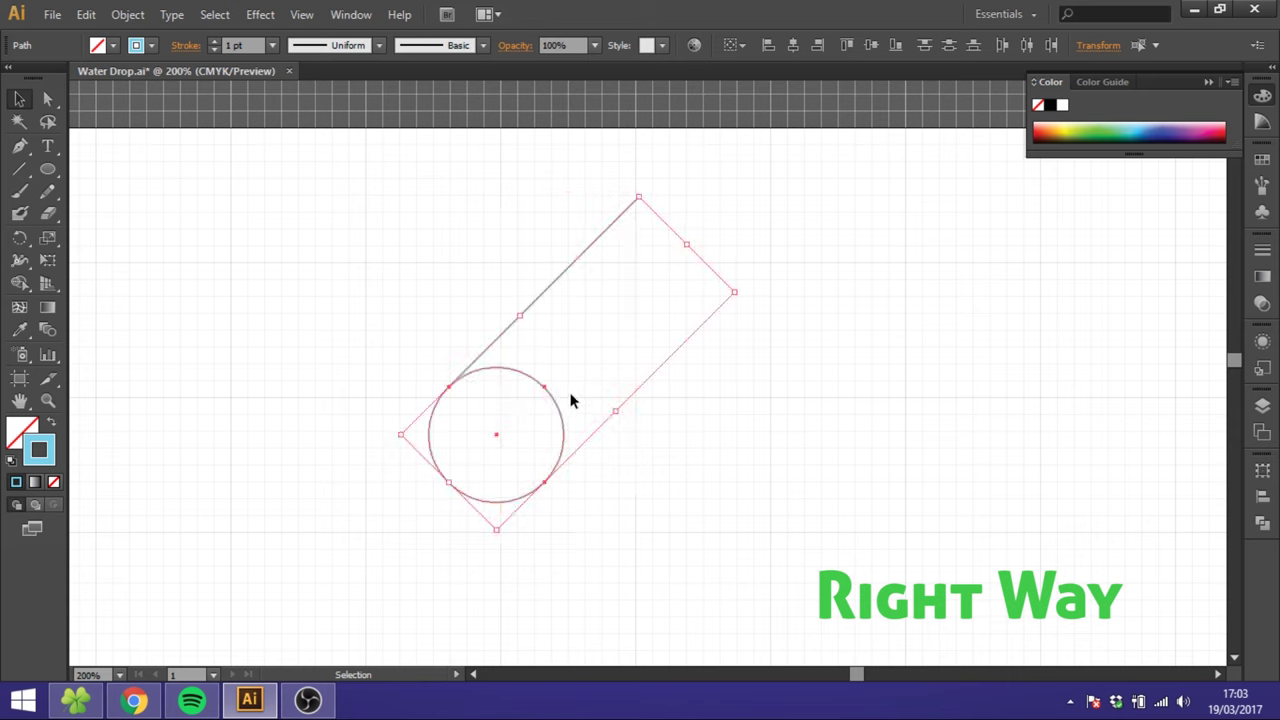
left_click_drag(556, 405, 626, 289)
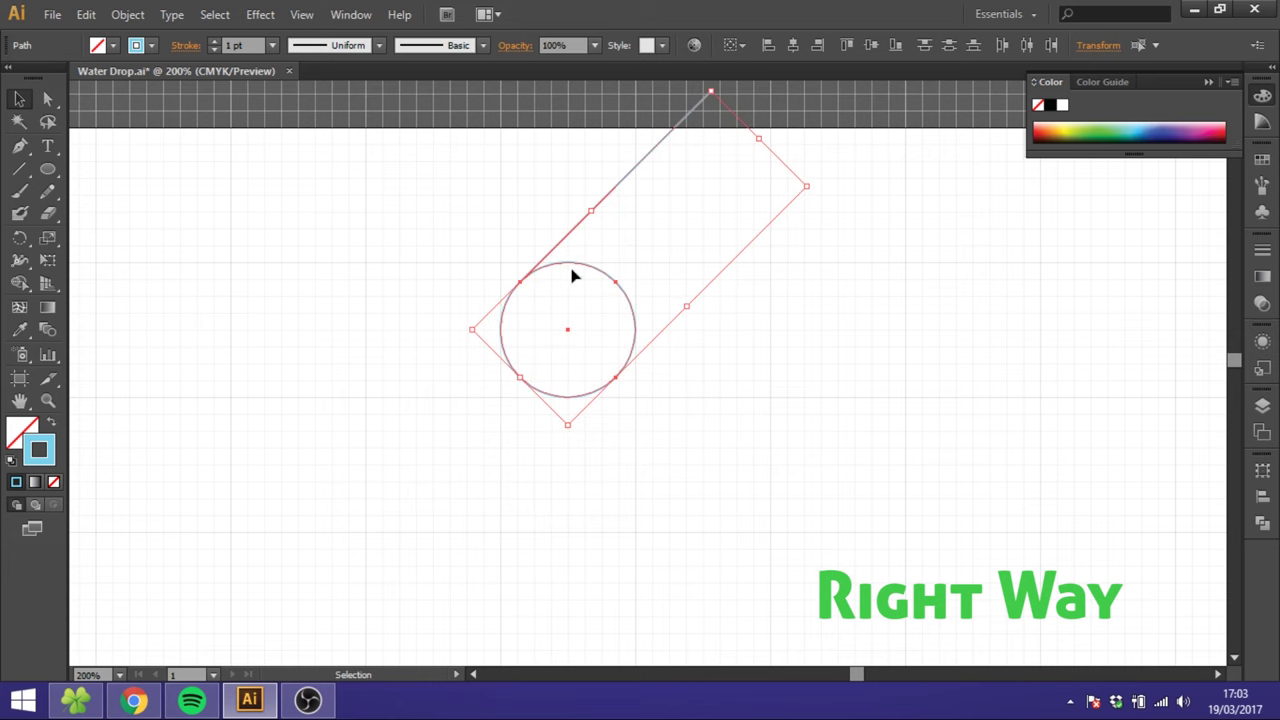
left_click(758, 376)
Draw a vertical line up from the circle's right edge and select all three shapes
left_click(19, 168)
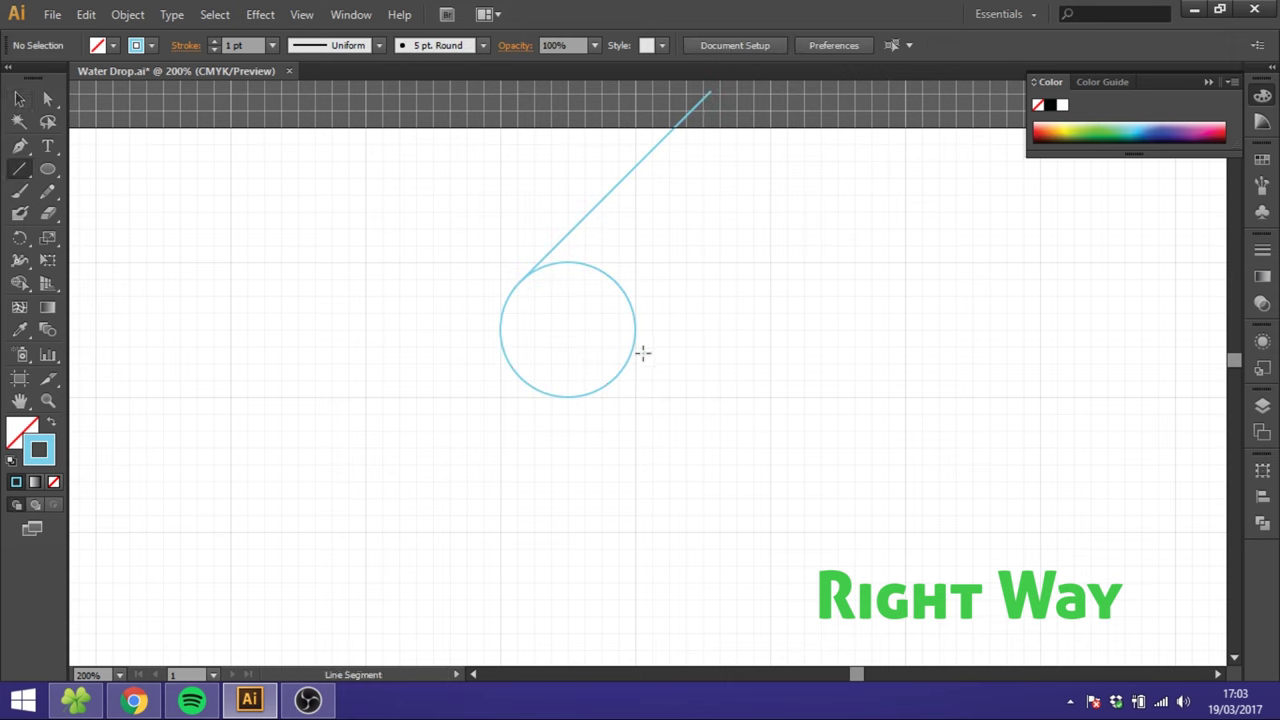
left_click_drag(636, 330, 636, 107)
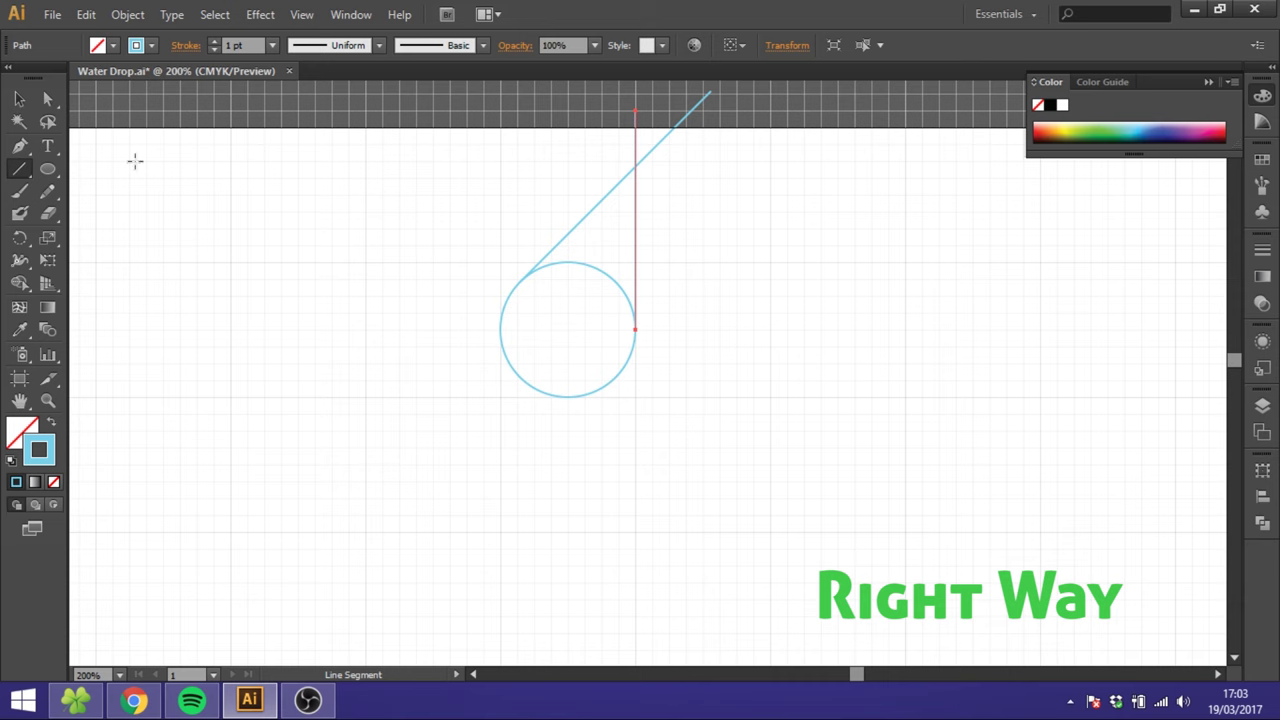
left_click(19, 99)
left_click_drag(471, 191, 699, 380)
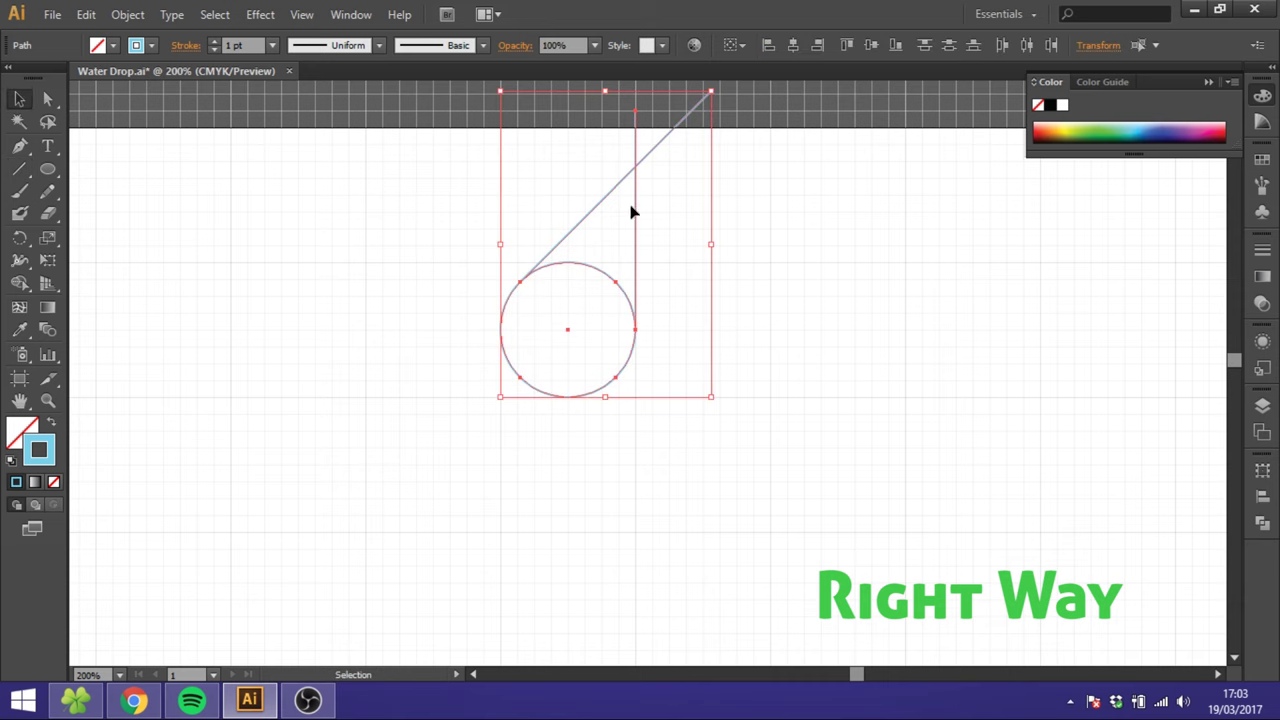
With Shape Builder, remove the overhanging line ends and merge triangle and circle into a teardrop
left_click(20, 286)
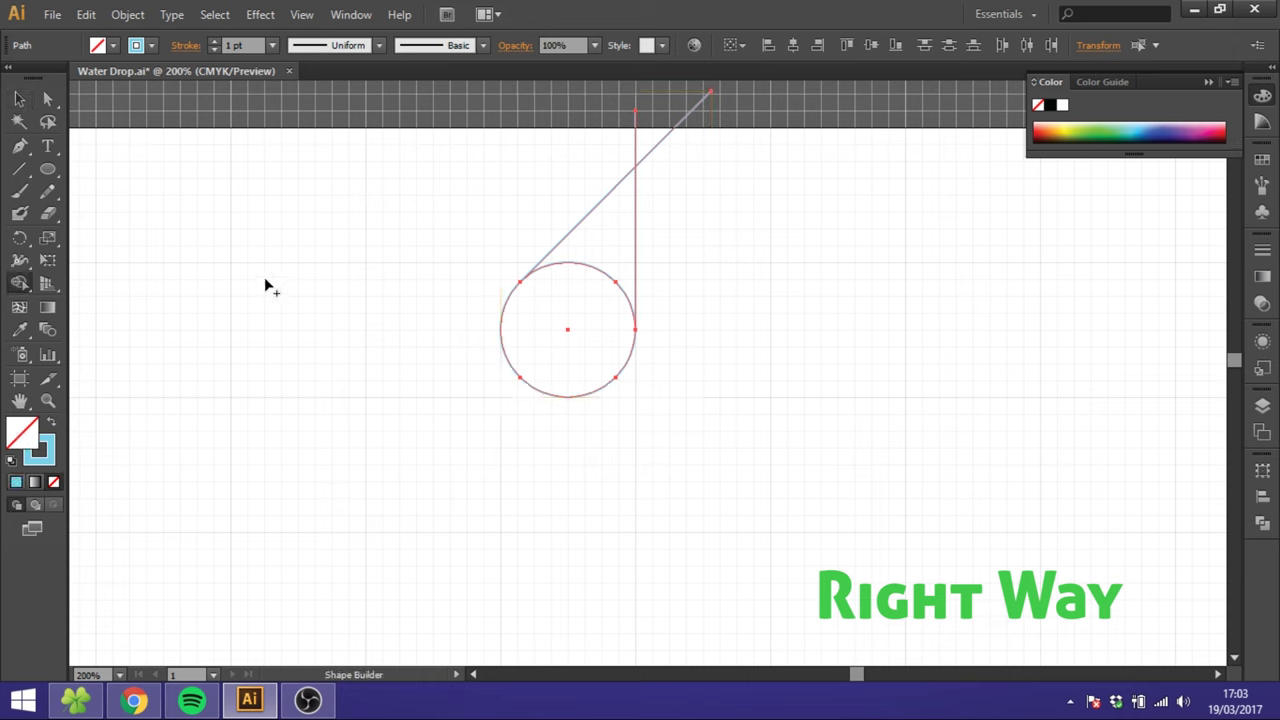
left_click(636, 145, "alt")
left_click(666, 140, "alt")
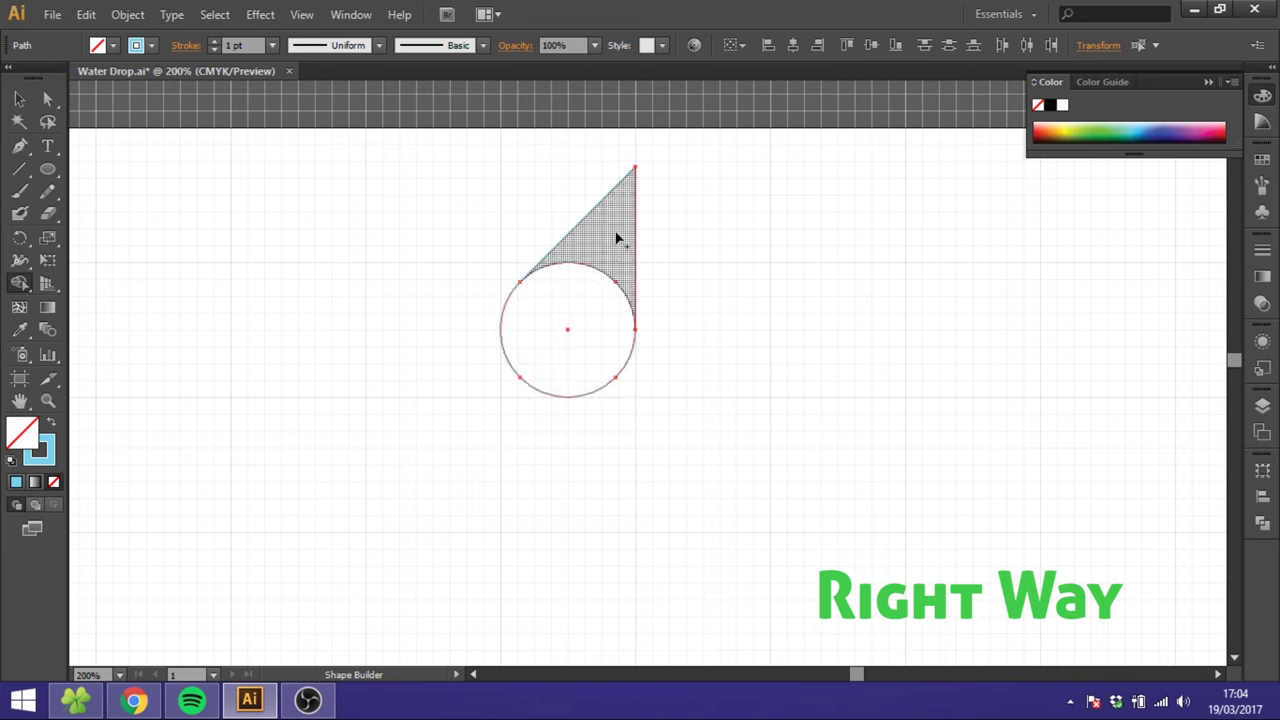
left_click_drag(615, 232, 577, 311)
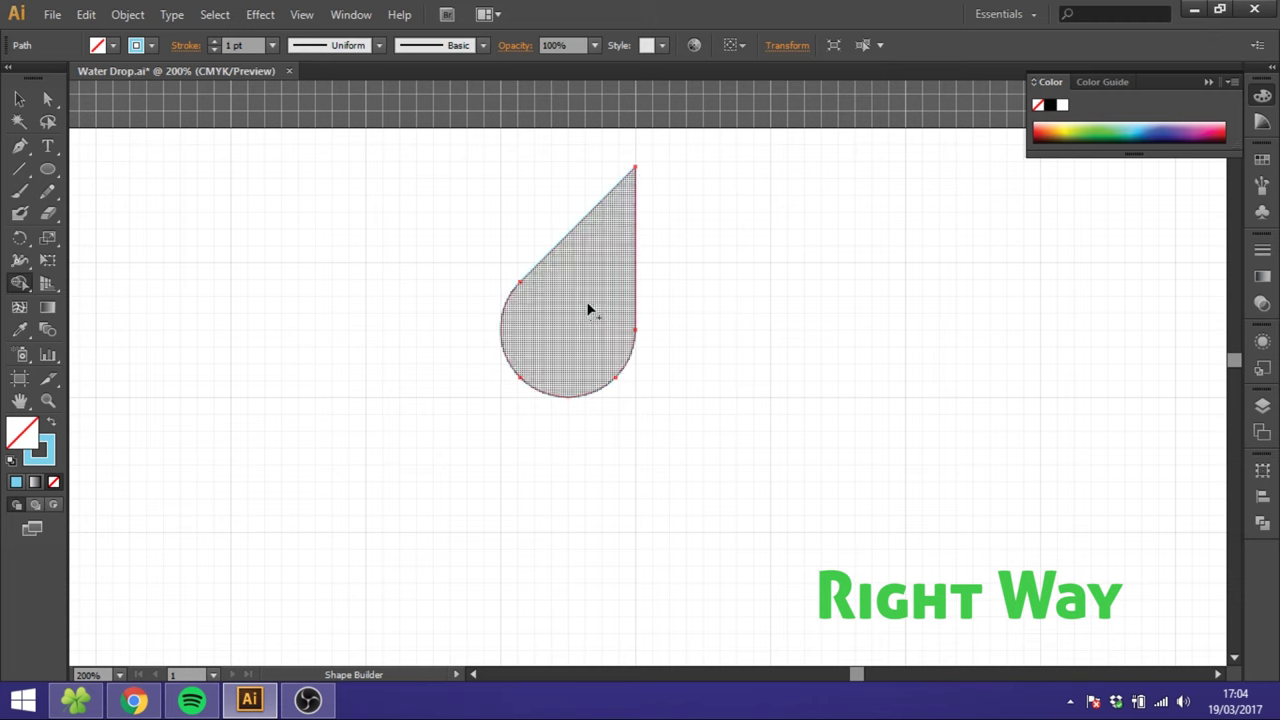
Swap fill and stroke so the teardrop is filled light blue with no stroke
left_click(19, 99)
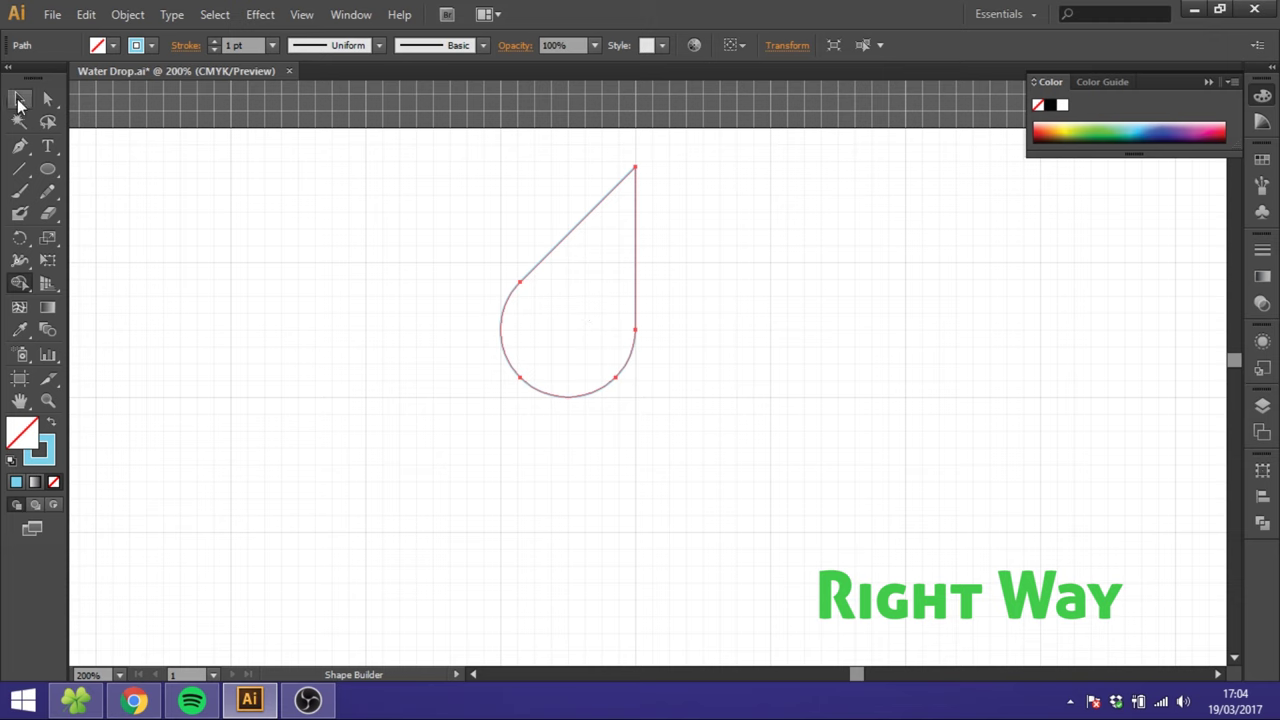
left_click(51, 424)
left_click(699, 281)
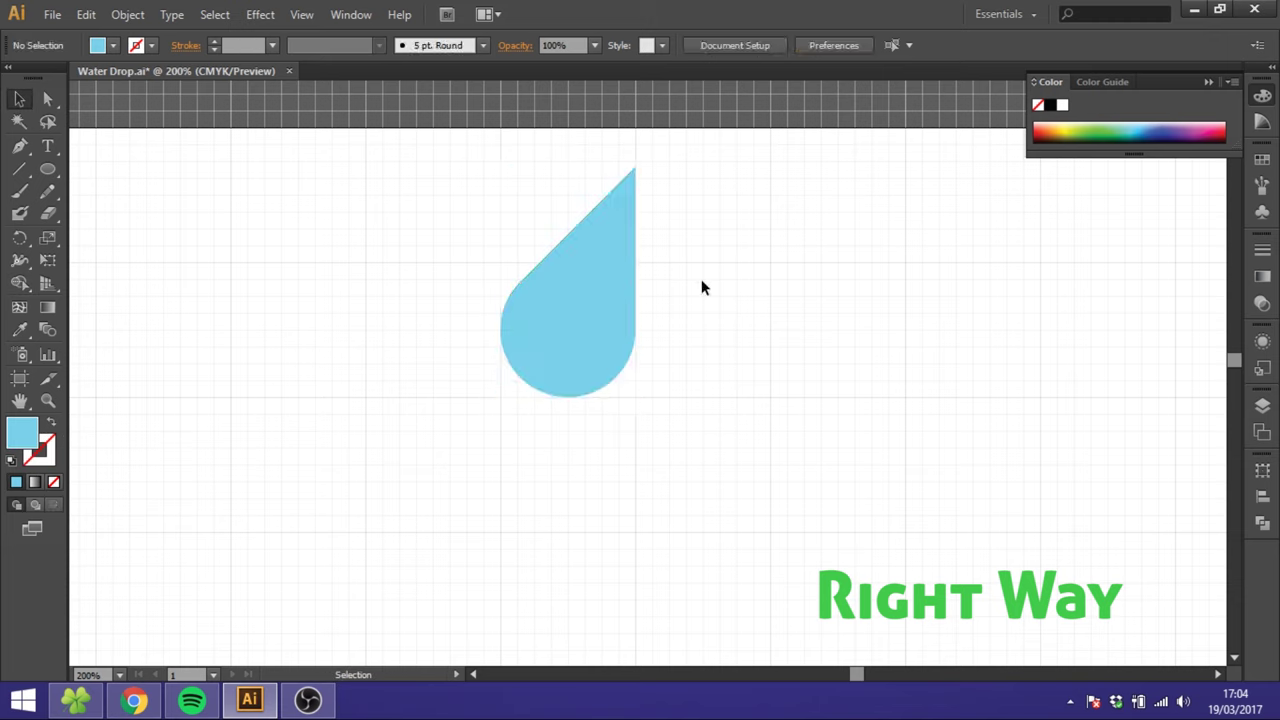
left_click(623, 293)
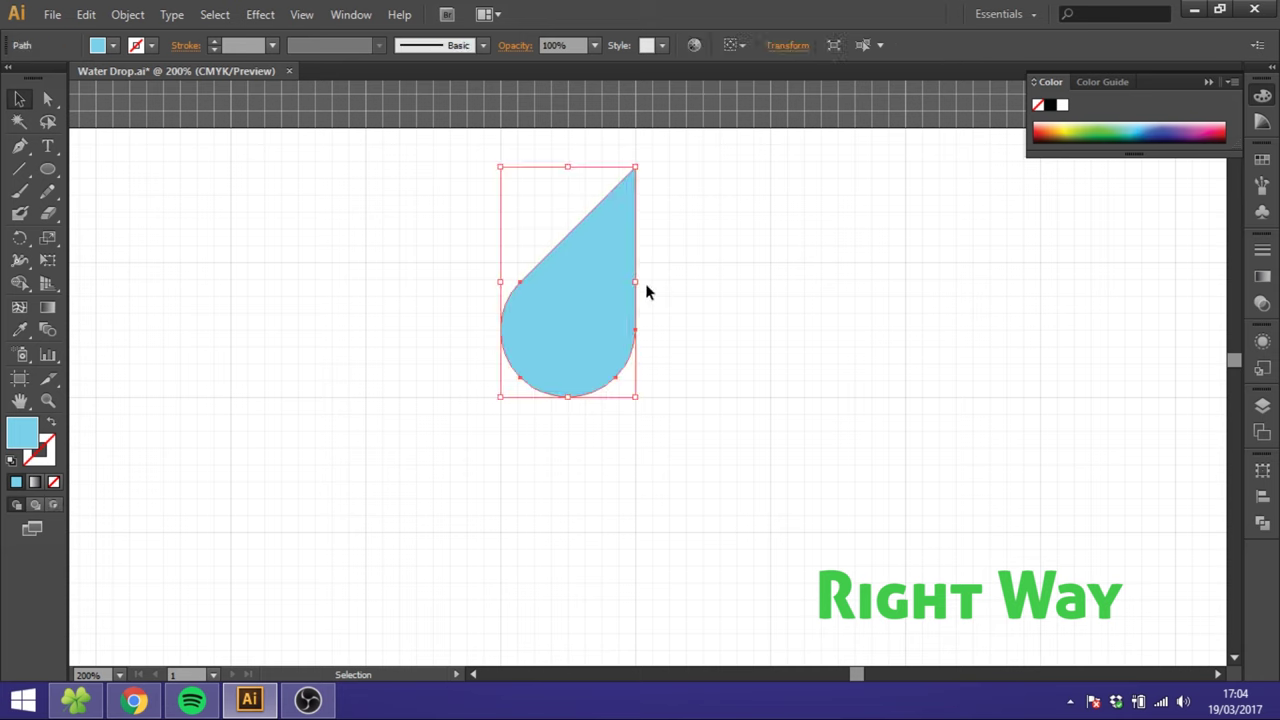
Rotate the teardrop 22.5° in the Transform panel so its point faces up, then reposition it
left_click(1262, 470)
left_click(1087, 530)
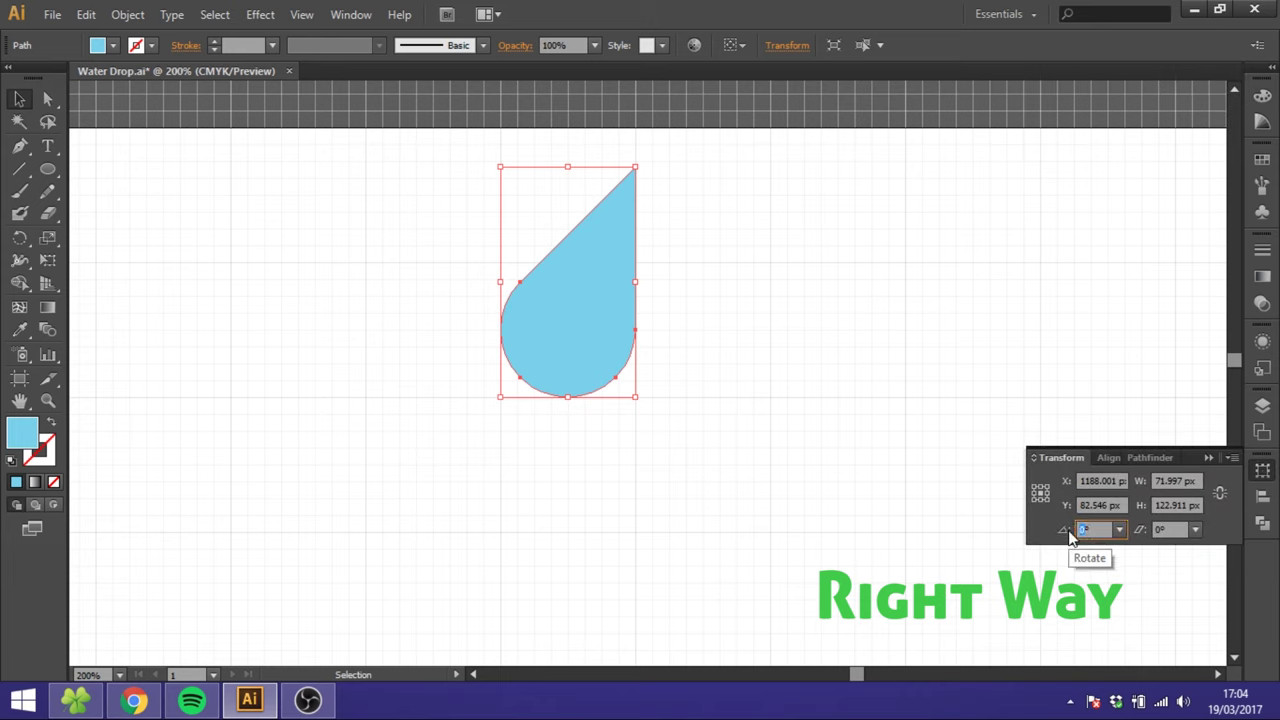
type("22.5")
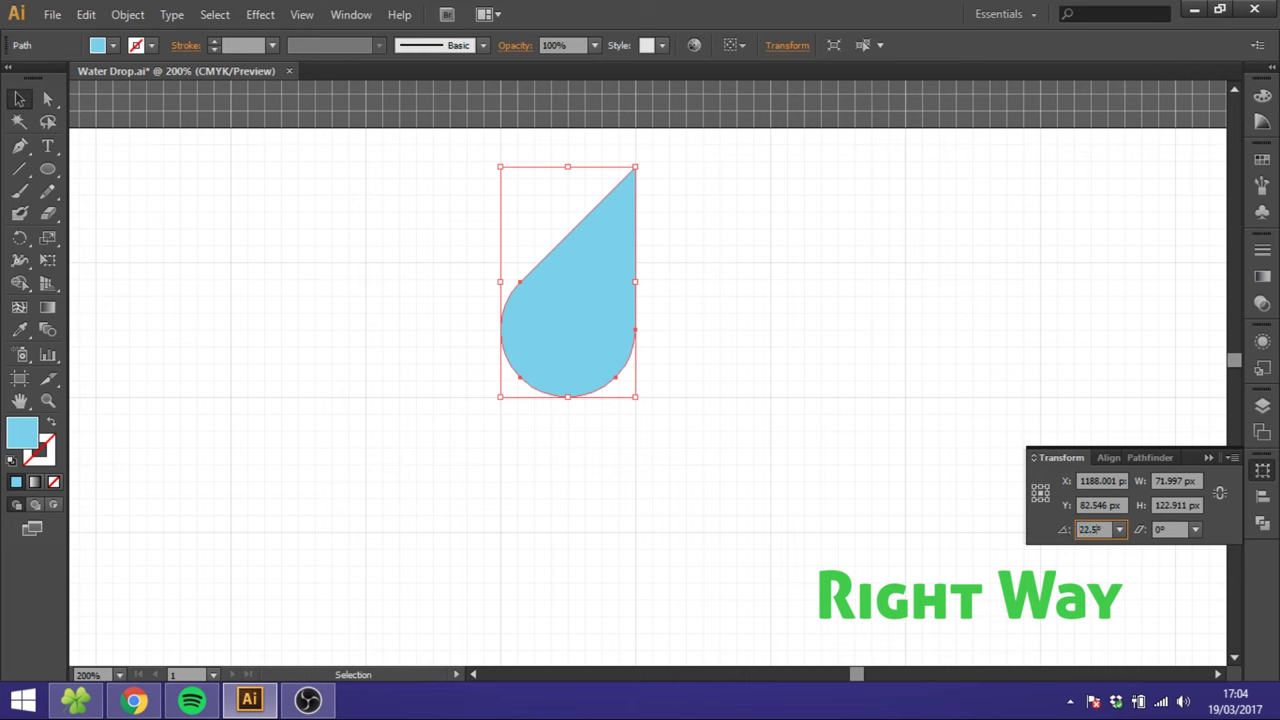
key("Return")
left_click_drag(584, 312, 566, 323)
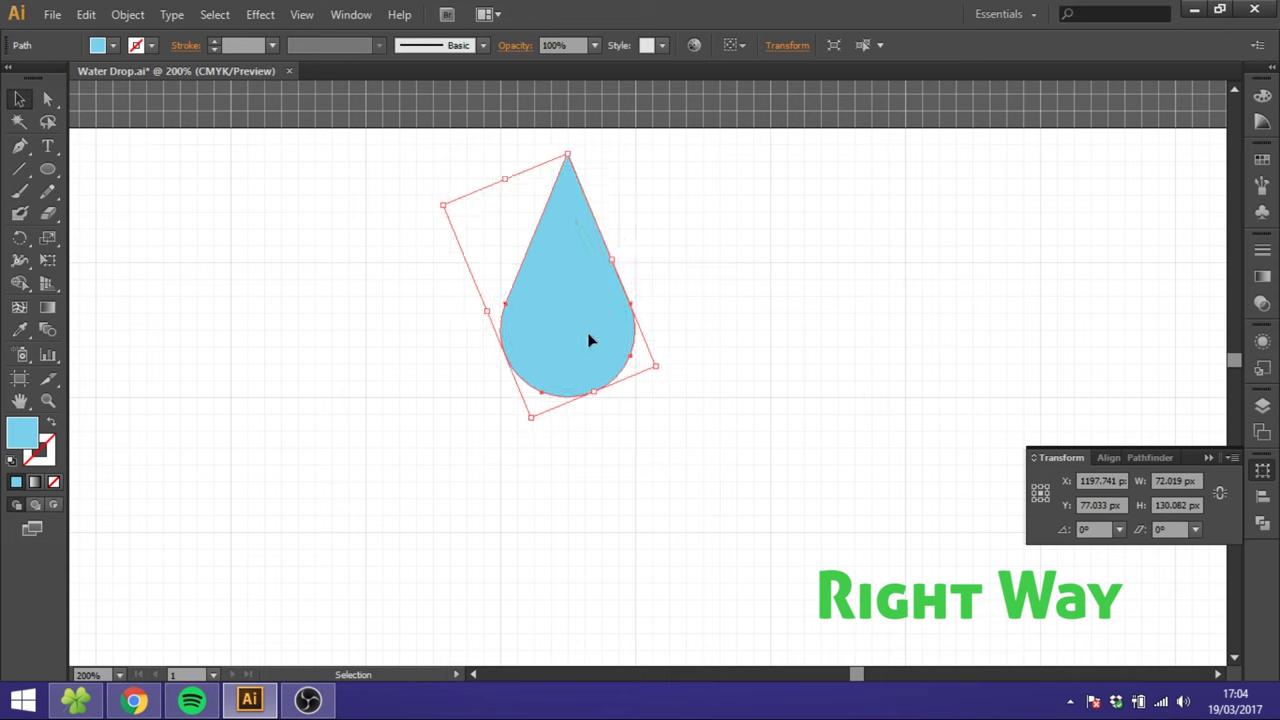
left_click(700, 308)
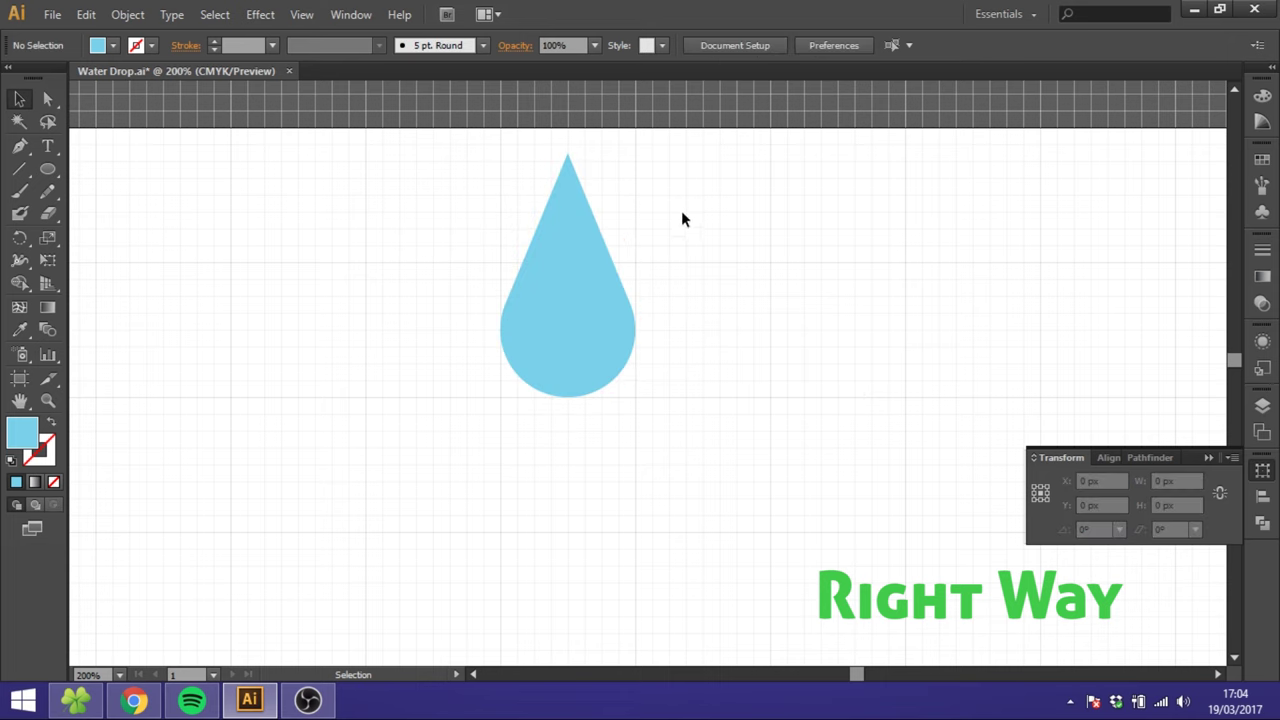